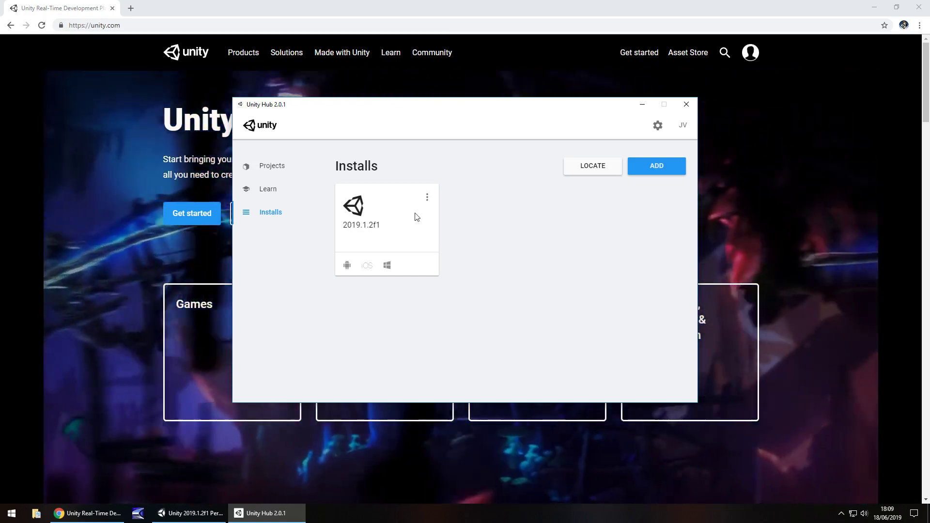
click(641, 104)
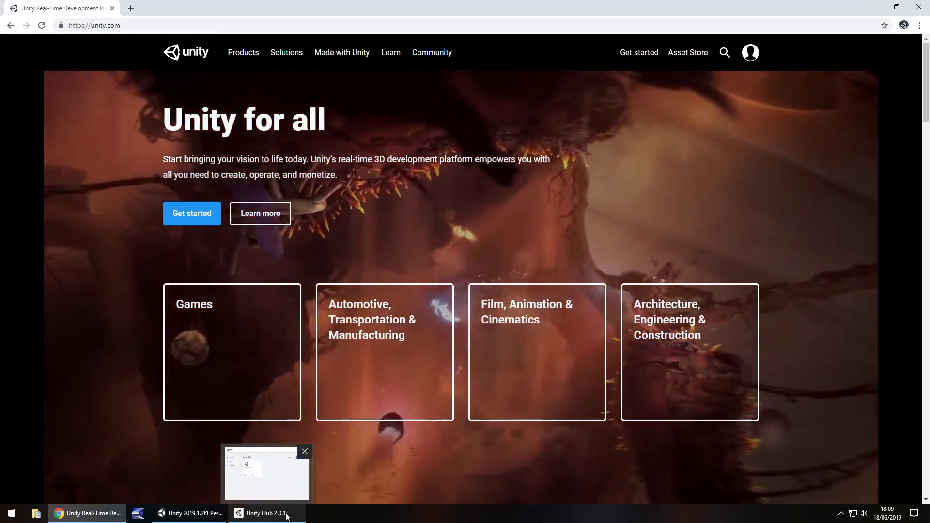
click(286, 515)
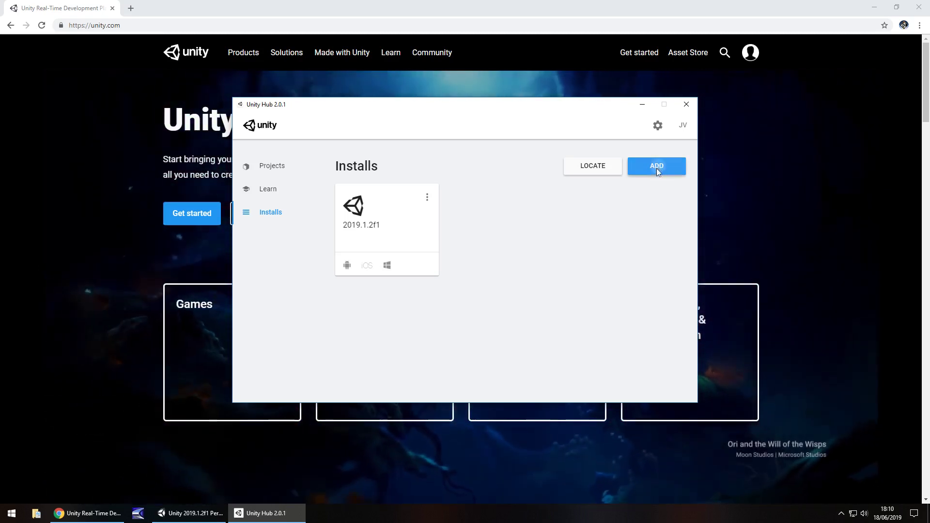
click(656, 166)
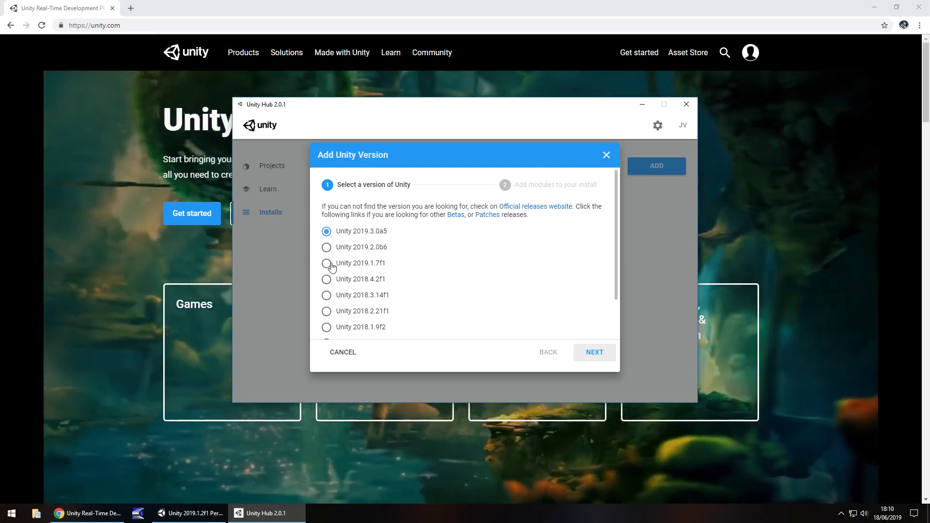
click(327, 264)
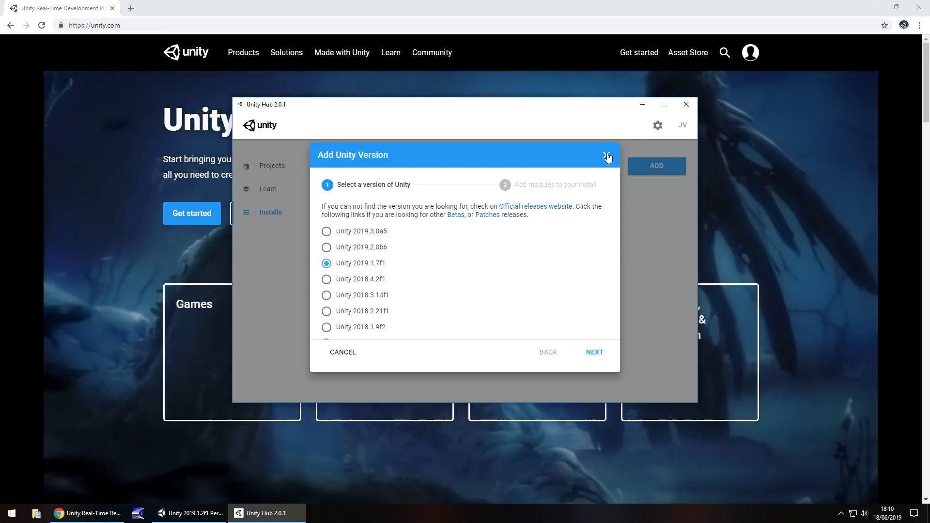
click(606, 155)
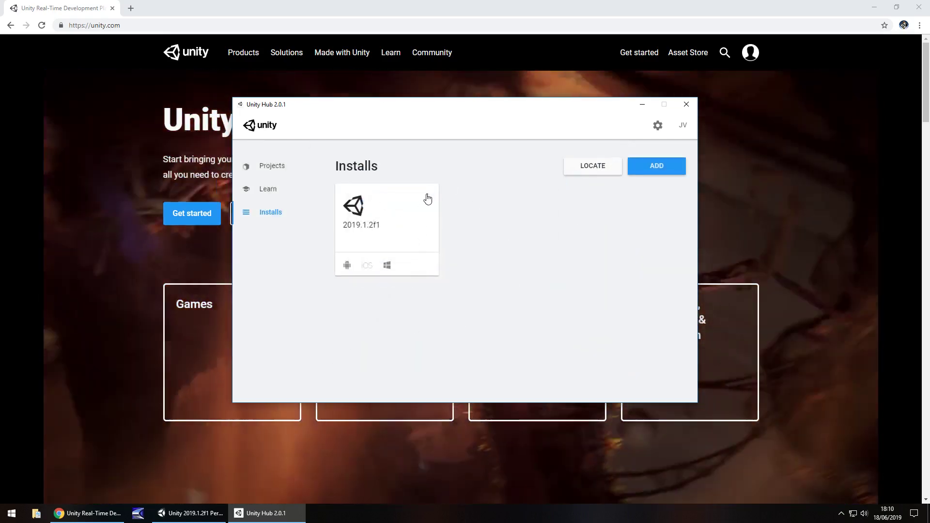
click(427, 197)
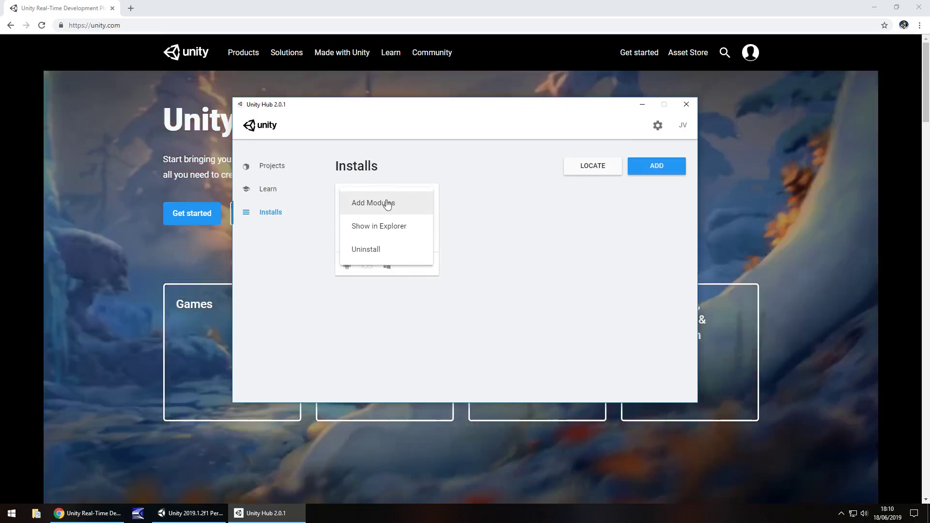
click(375, 201)
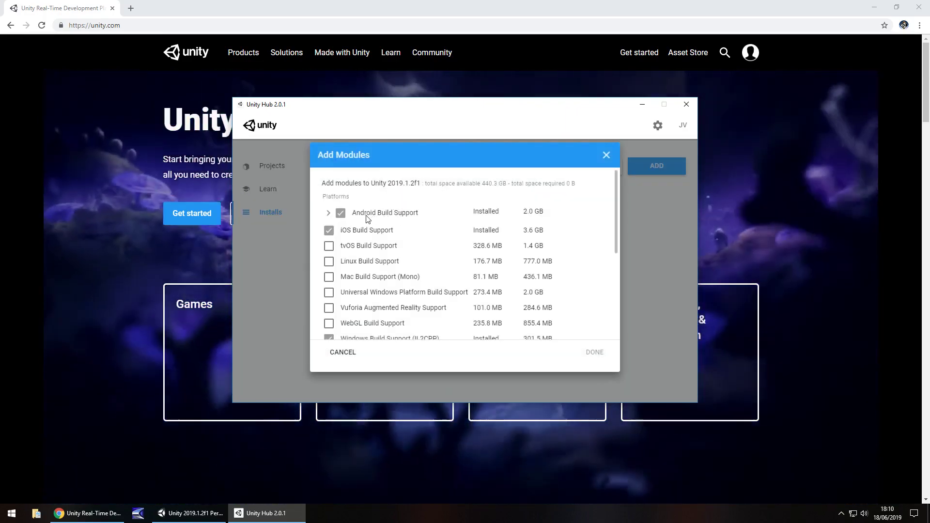
scroll(387, 262, down, 5)
scroll(393, 264, up, 5)
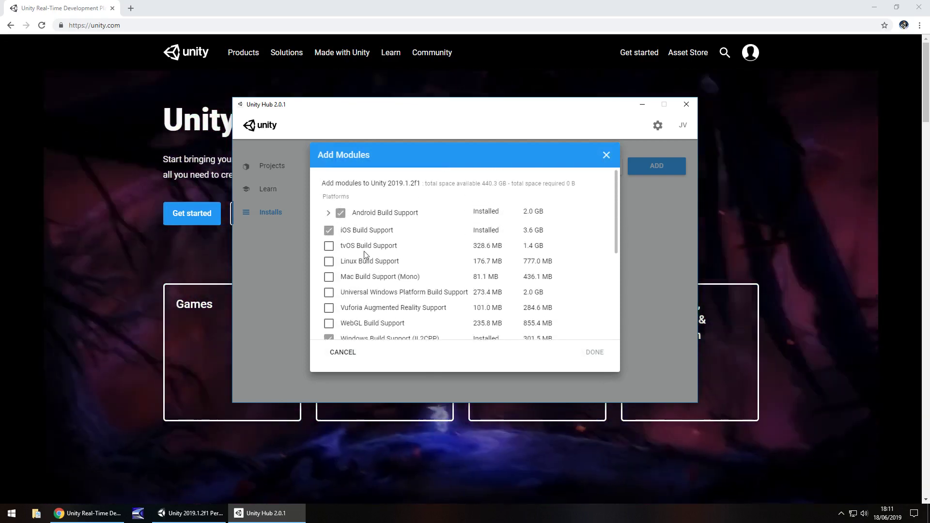
scroll(348, 300, down, 1)
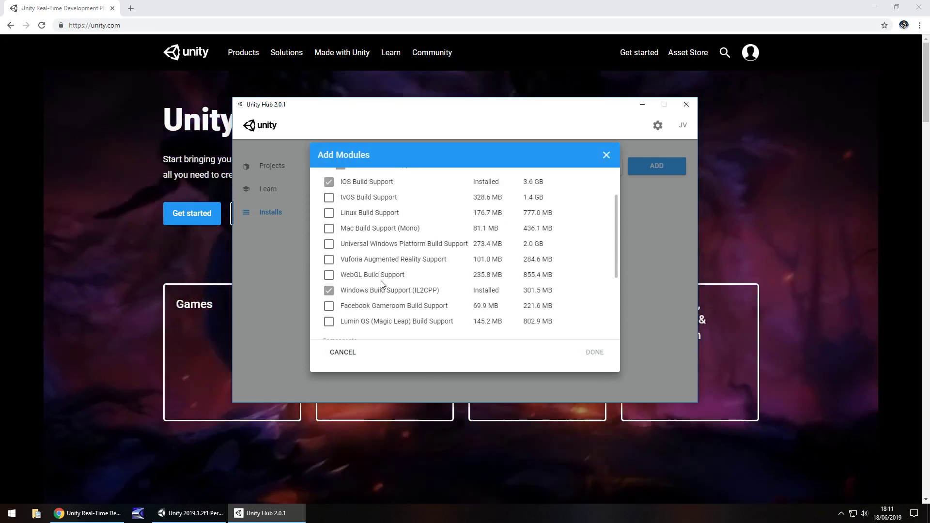
scroll(411, 286, up, 1)
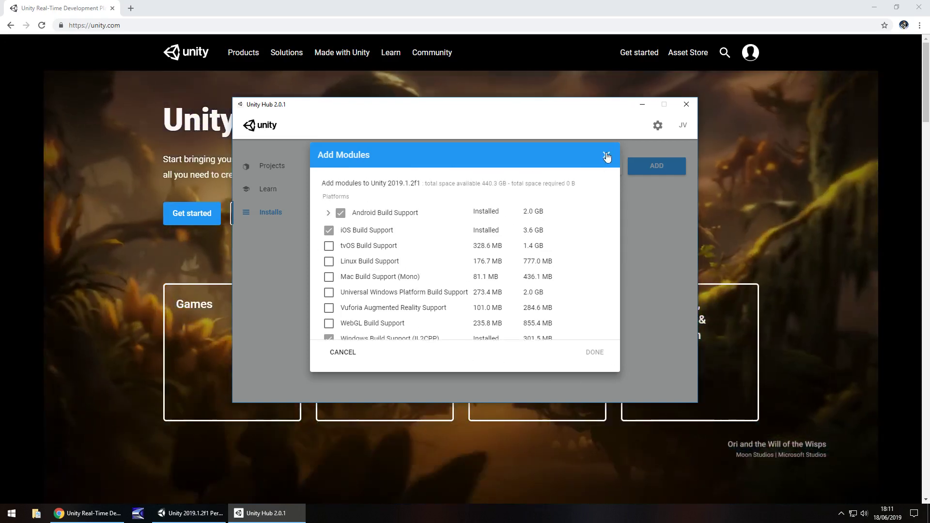
click(606, 155)
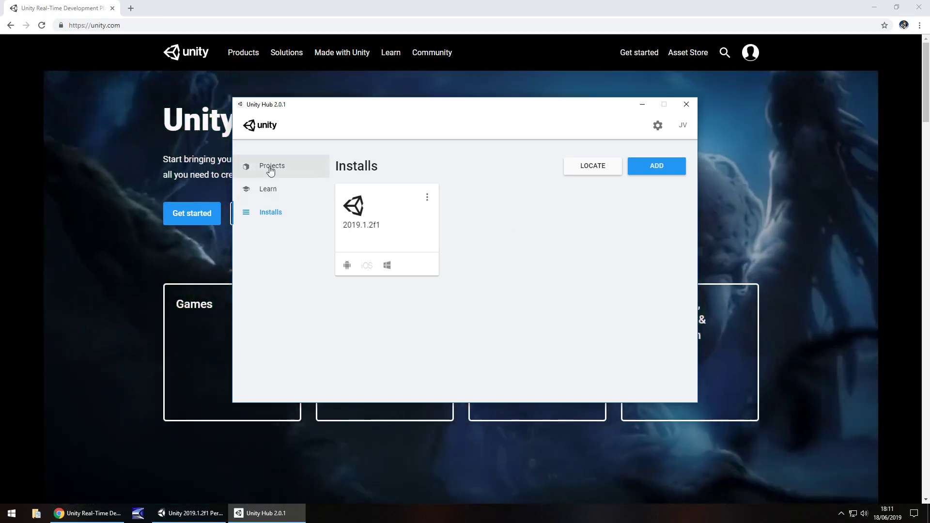
Step: Go to the Projects list, begin a new project named 'JV Game', then cancel its creation
click(271, 167)
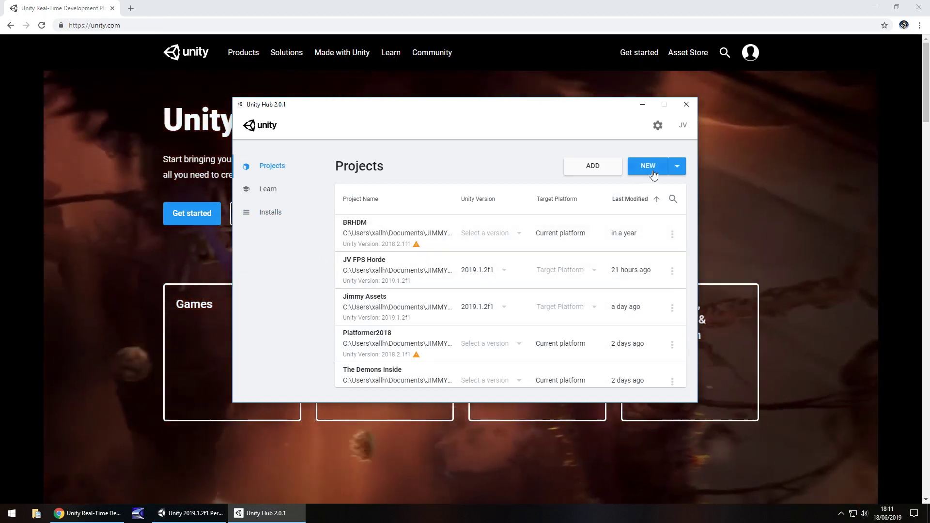
click(650, 168)
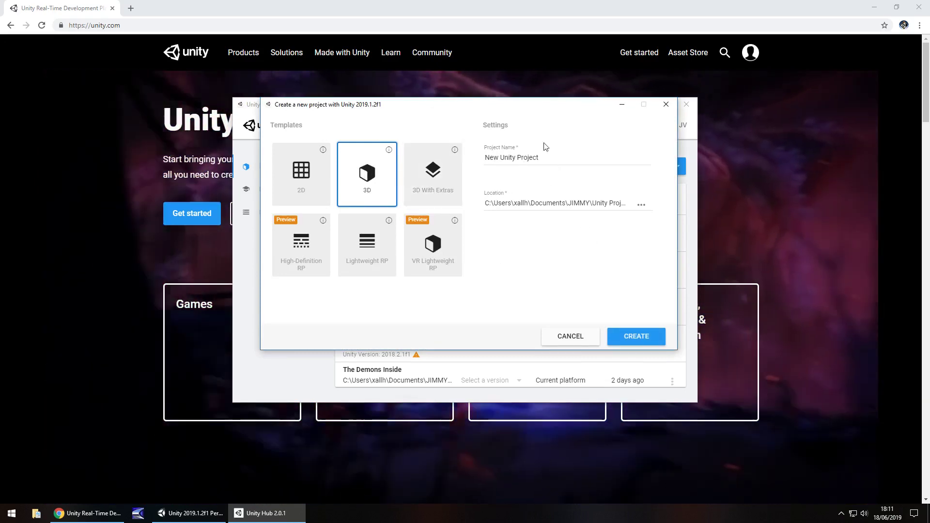
triple_click(550, 156)
text(J)
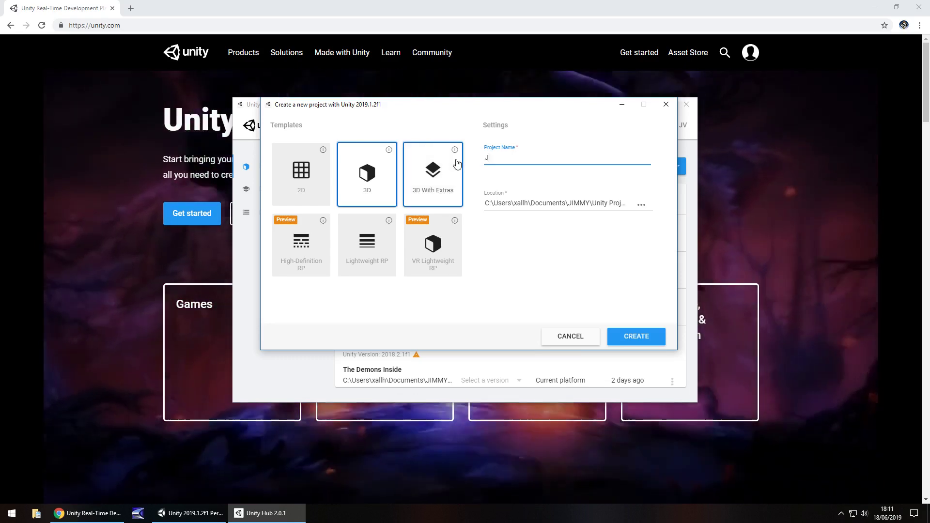
text(V Game)
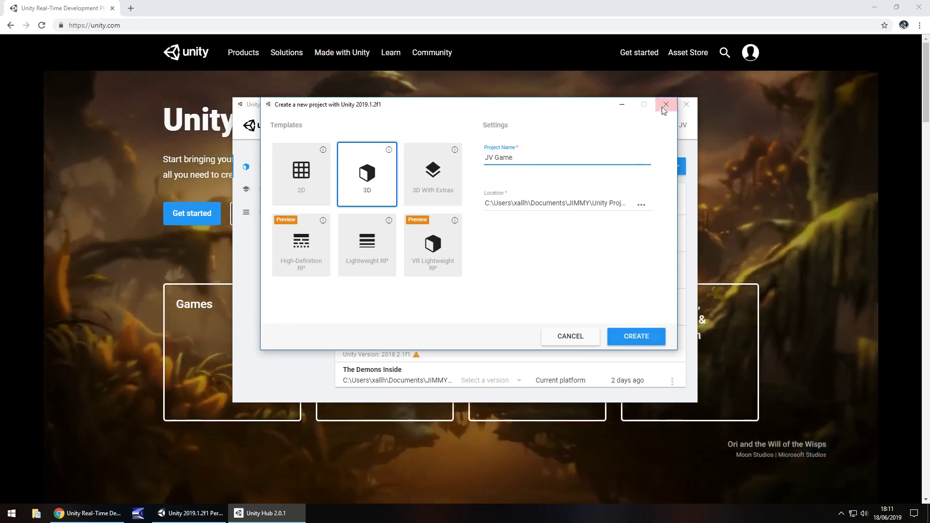
click(667, 104)
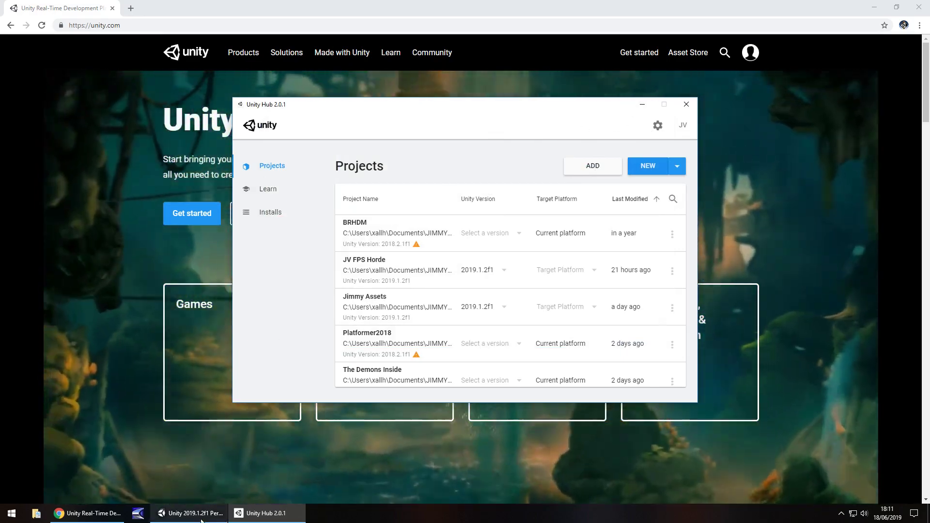
Step: Bring the Unity editor forward and orbit the Scene view toward the sun and camera
click(194, 513)
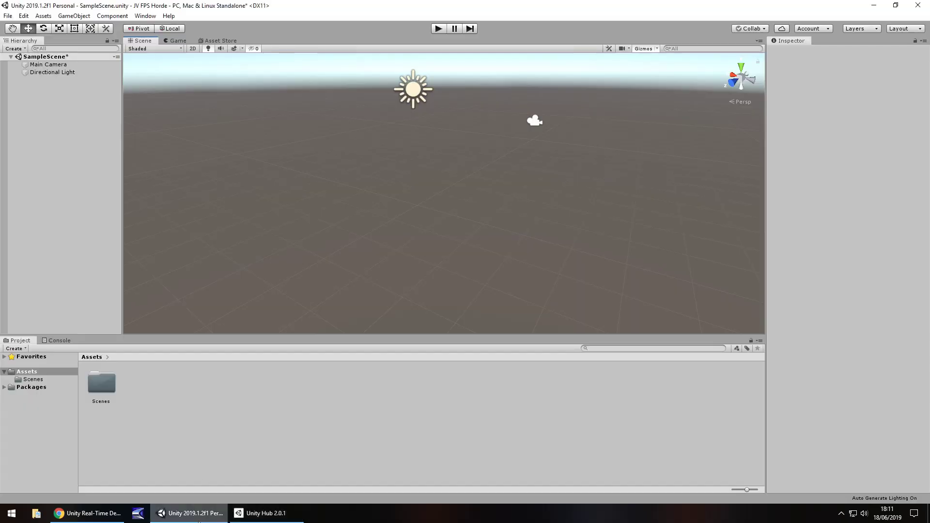
right_drag(413, 272, 423, 246)
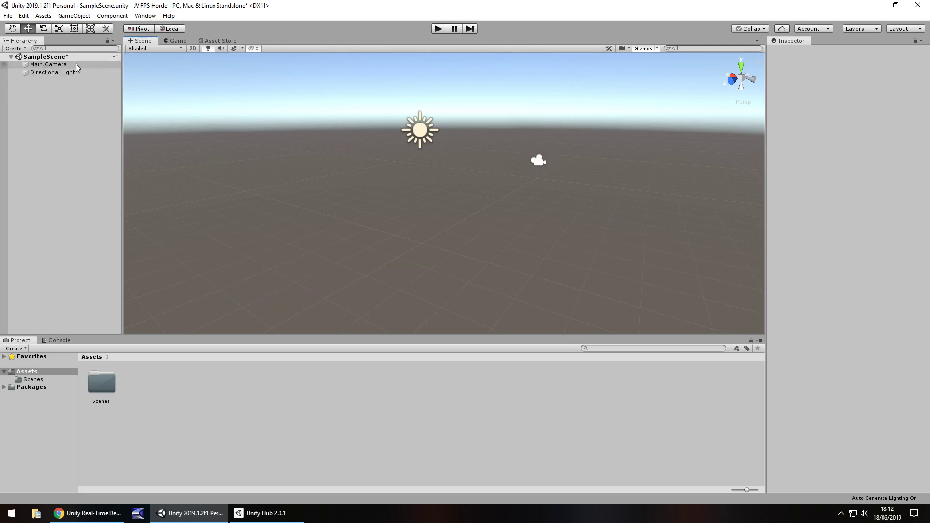
Step: Inspect the Main Camera and then the Directional Light, and switch to the Game view
click(41, 66)
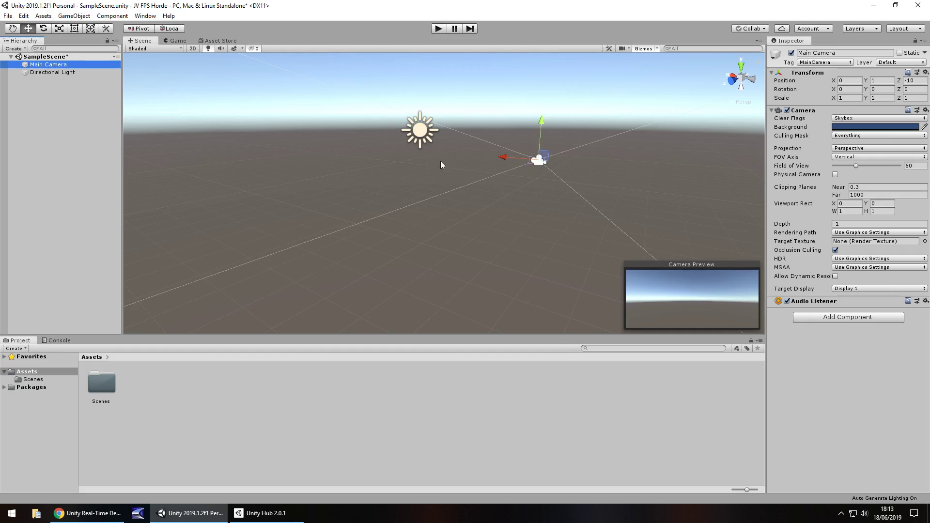
click(420, 133)
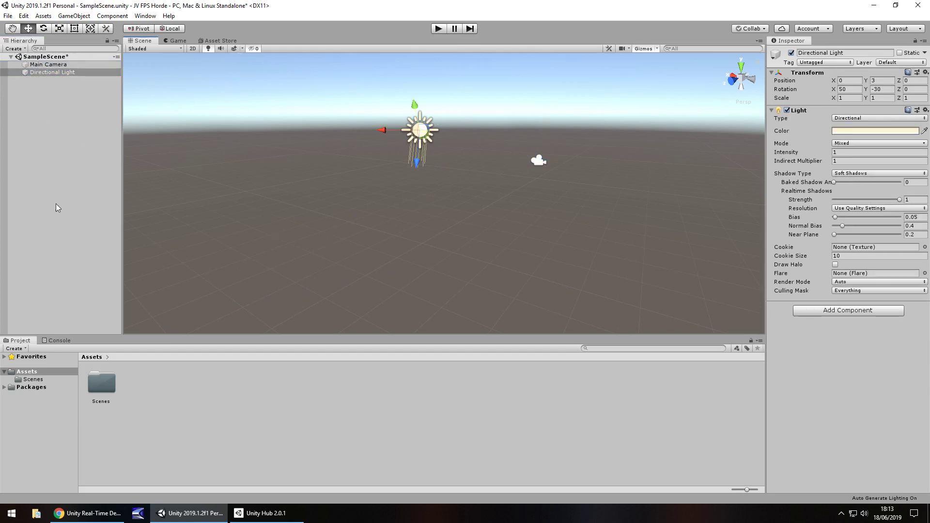
click(176, 42)
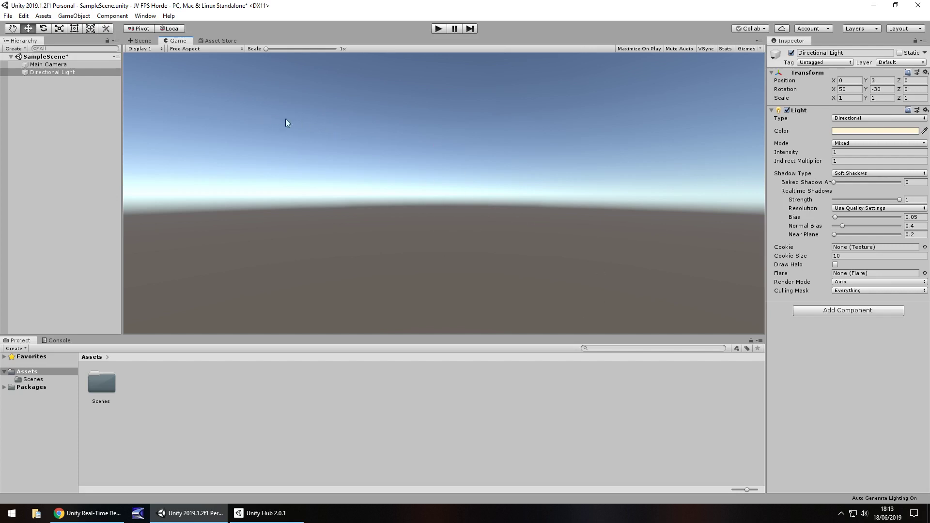
Step: Toggle between the Scene and Game views, then play the game briefly and stop it
click(143, 41)
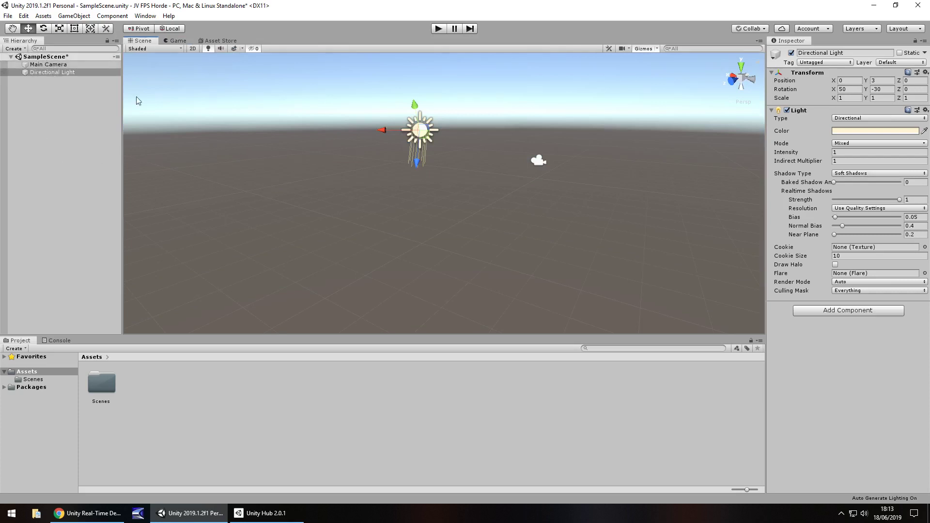
click(176, 41)
click(143, 40)
click(438, 28)
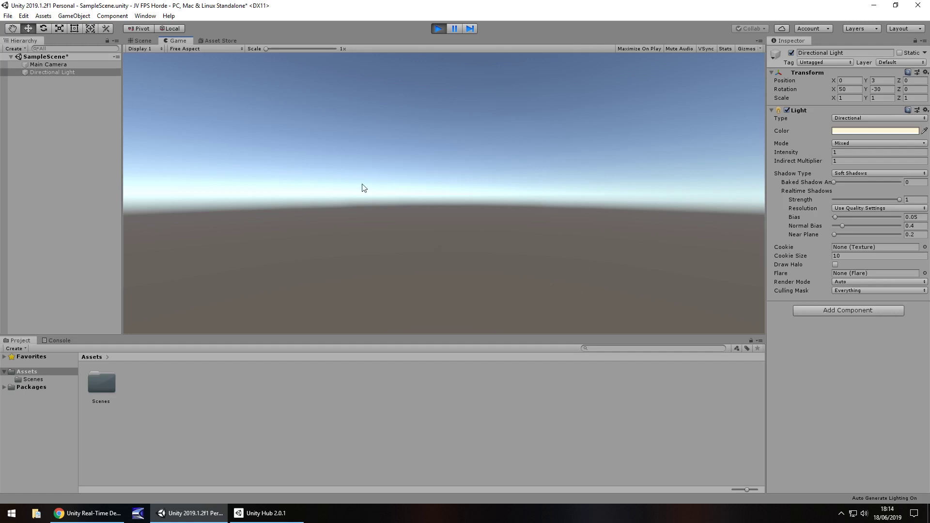
click(438, 29)
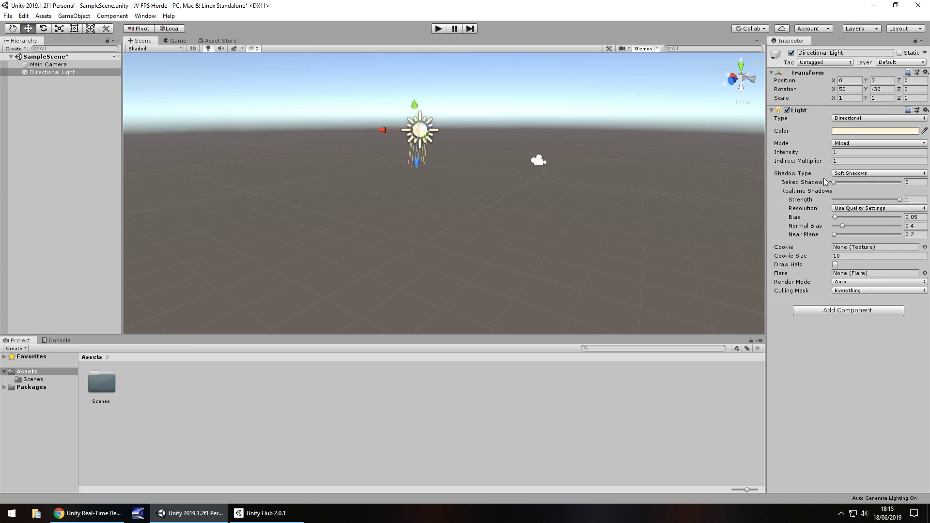
Step: Select Main Camera to show its settings, preview the Game view, and return to Scene
click(43, 65)
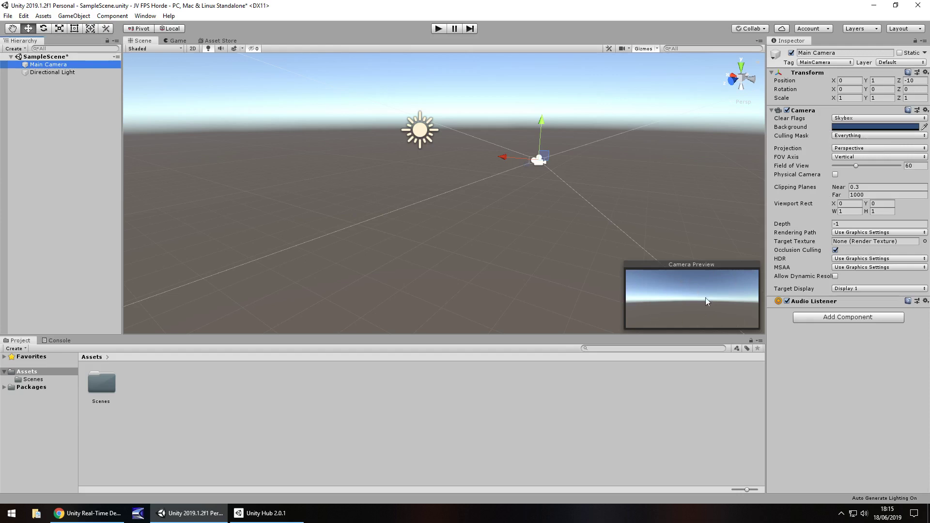
click(183, 41)
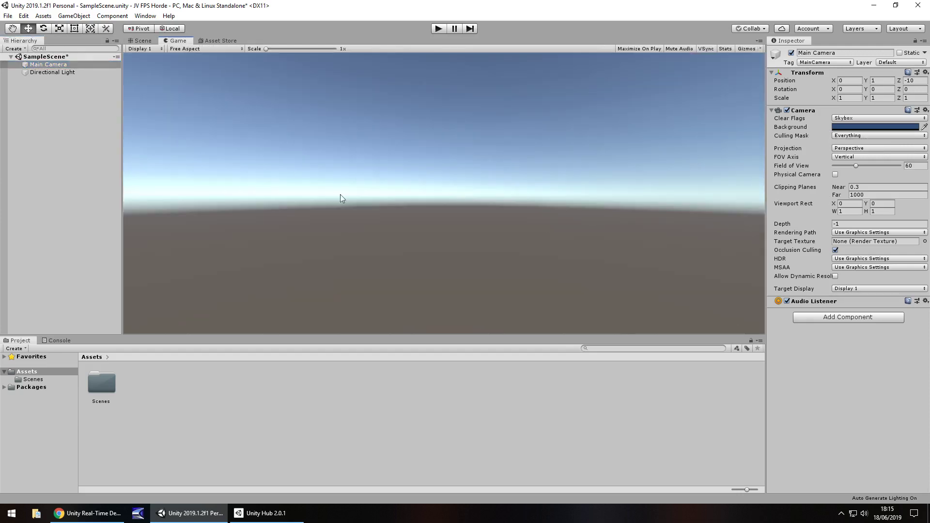
click(142, 40)
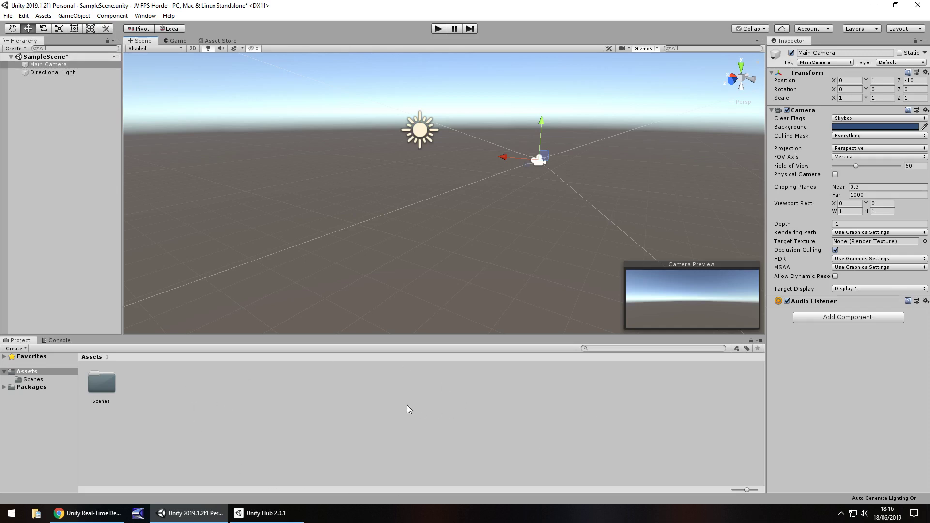
Step: Check the Console output, then return the bottom panel to the Project tab's Assets folder
click(59, 341)
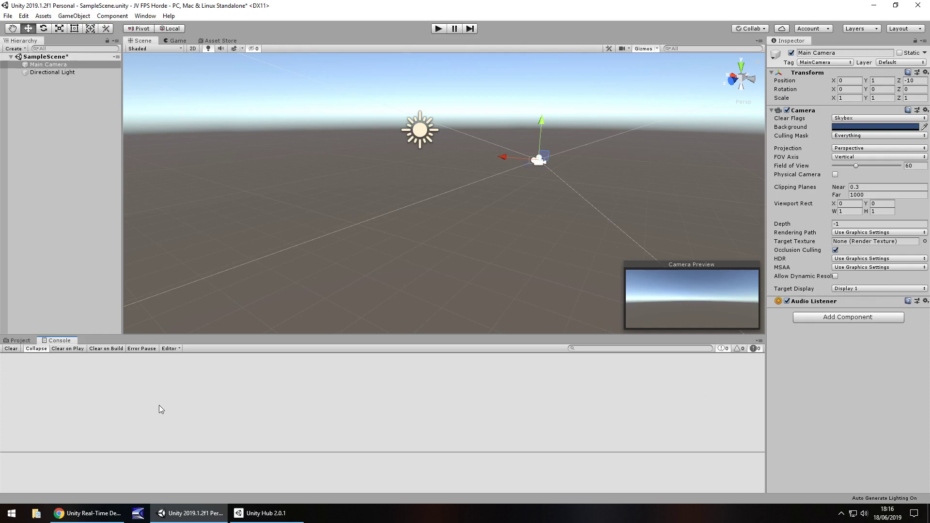
click(20, 341)
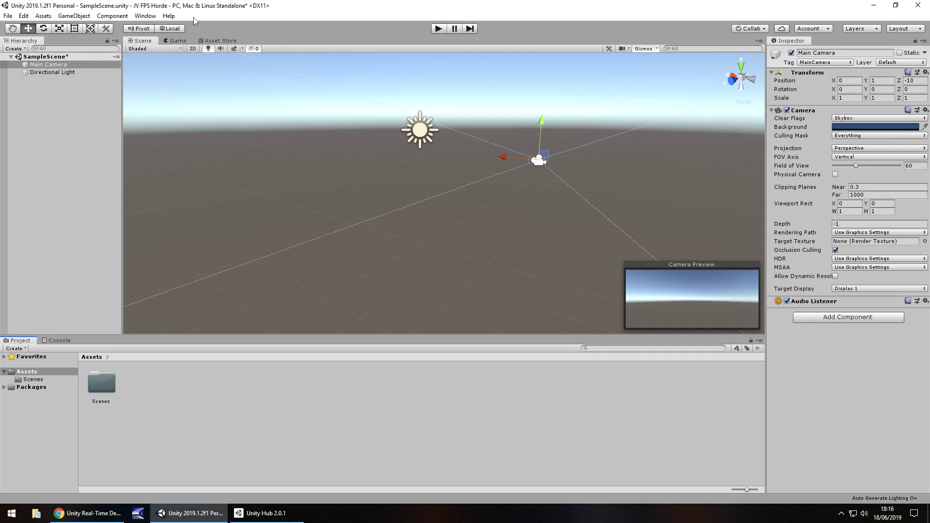
Step: Dock the Game view in the bottom panel and group the Console beside the Inspector
drag(174, 42, 87, 344)
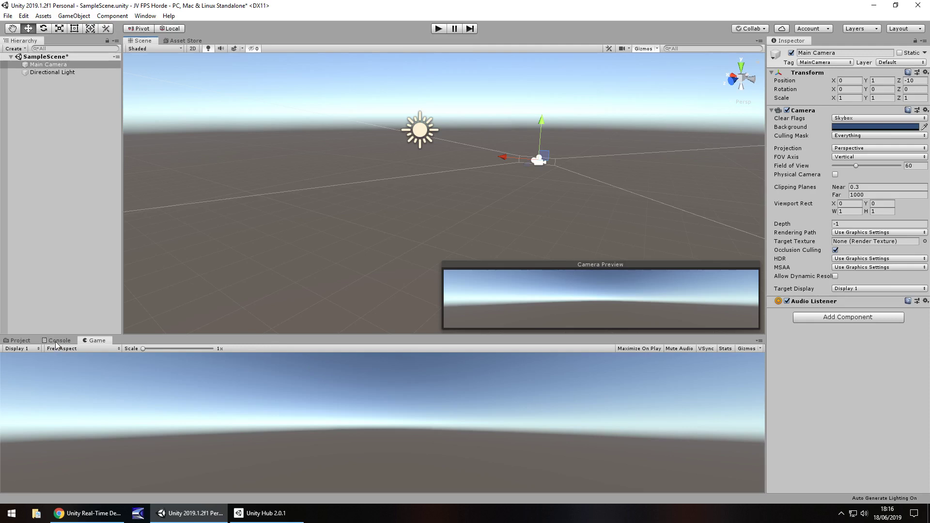
drag(57, 342, 200, 40)
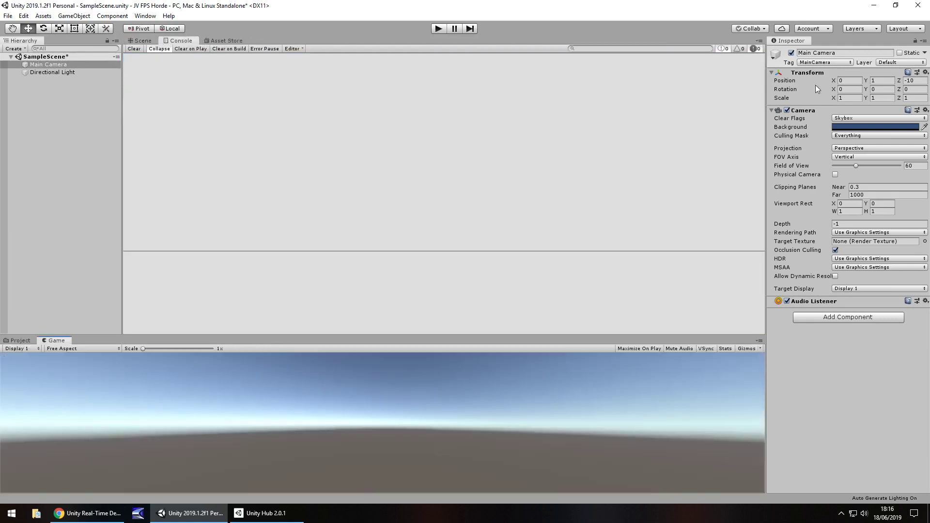
drag(186, 42, 818, 44)
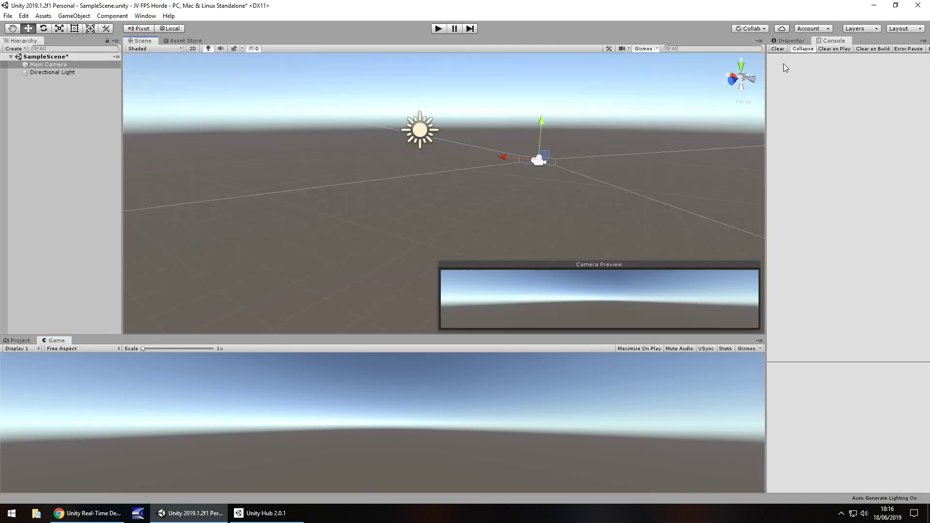
click(791, 44)
click(825, 42)
click(796, 45)
click(833, 43)
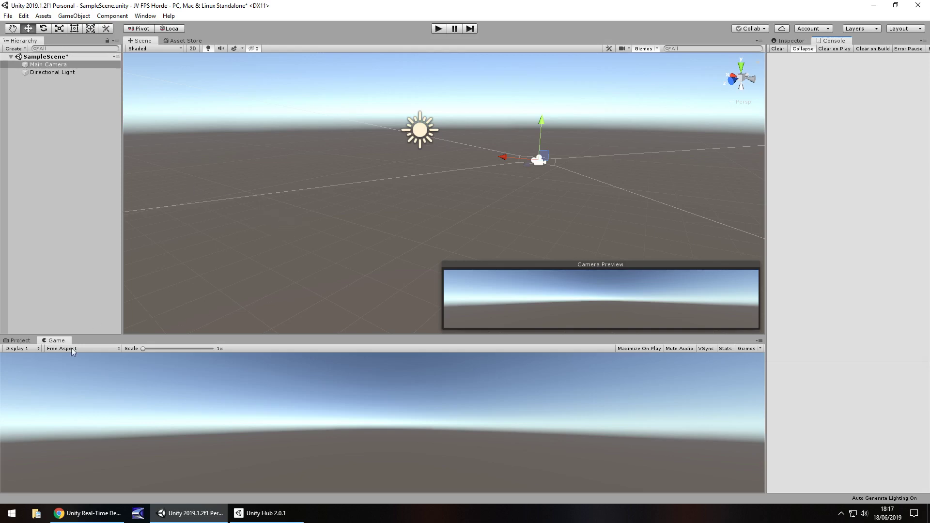
Step: Float the Game view as a separate window and place it over the Scene view
drag(62, 345, 392, 204)
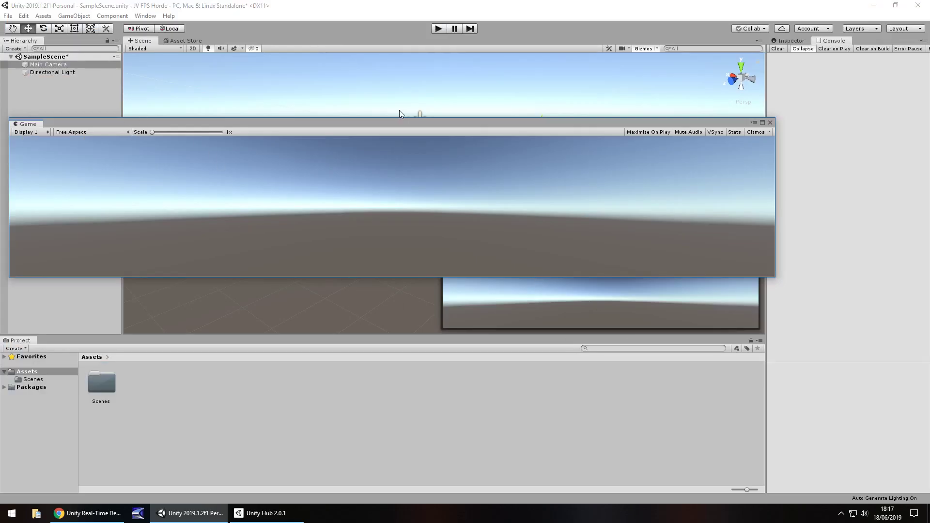
drag(399, 111, 513, 176)
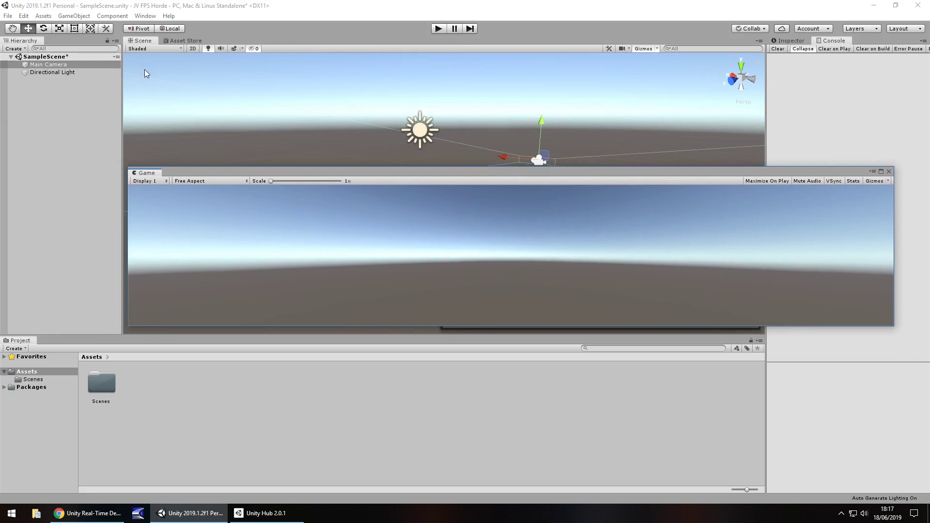
Step: Show the Window > Layouts presets: 2 by 3, 4 Split, Default, PortraitMobile, Tall, Wide
click(144, 16)
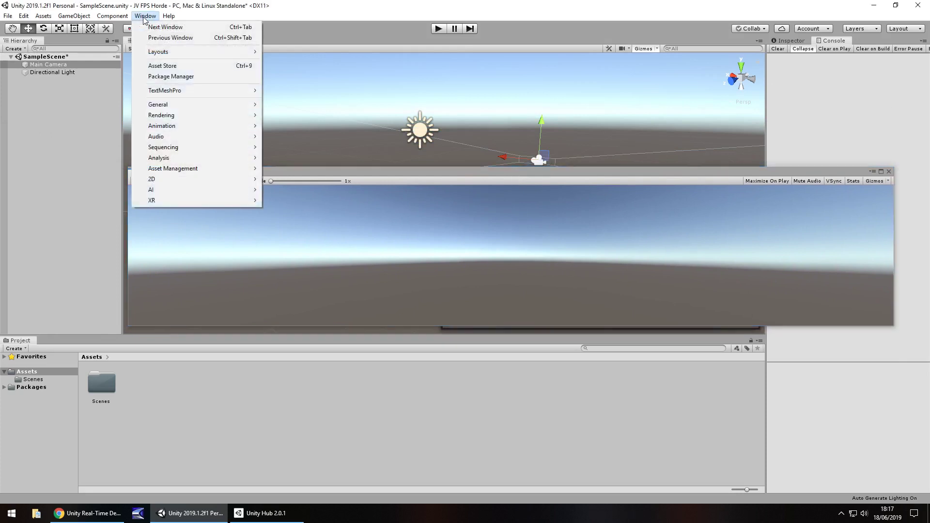
mouse_move(197, 52)
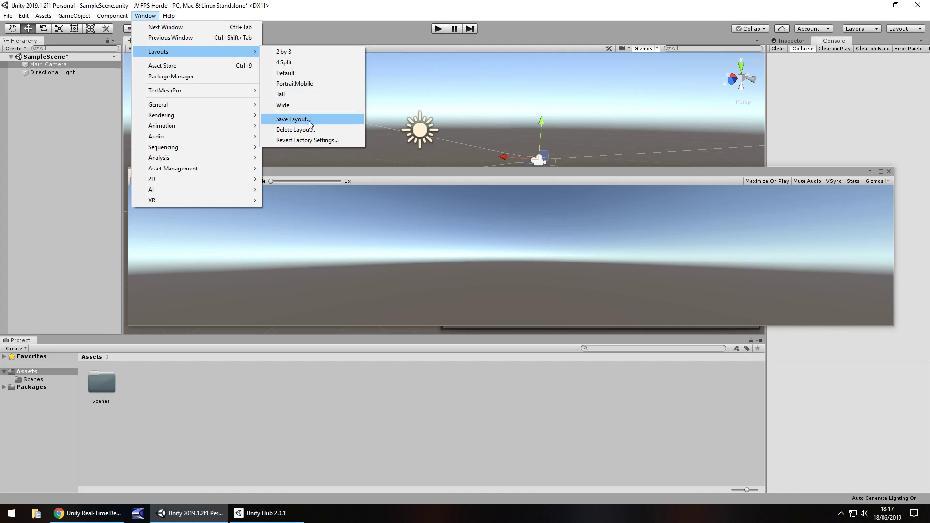
Step: Dock Game beside Scene and Console beside Project, leaving the Scene view and Assets visible
click(426, 5)
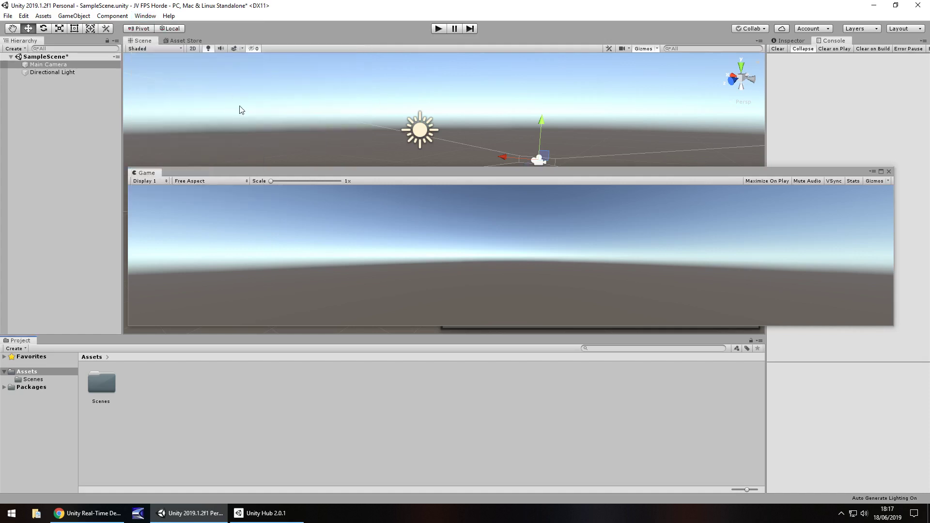
drag(151, 176, 172, 57)
click(145, 41)
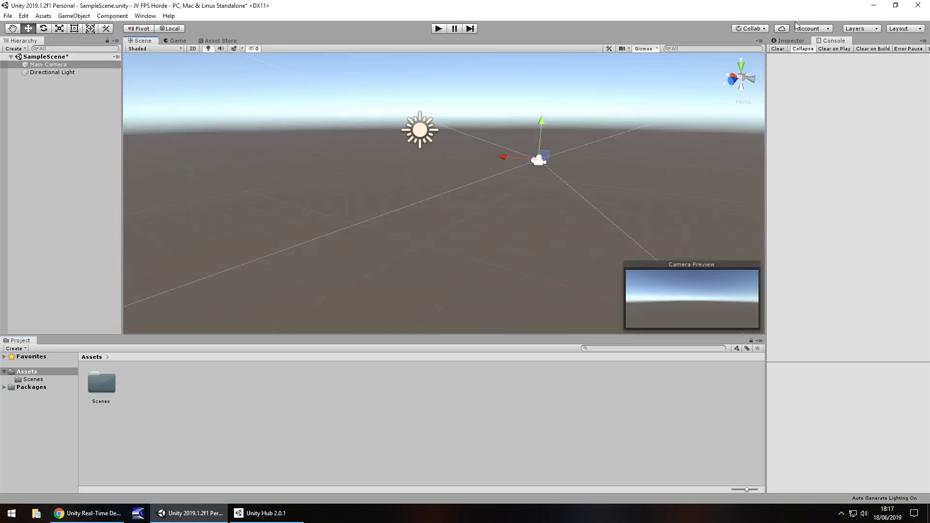
drag(834, 40, 73, 341)
click(20, 340)
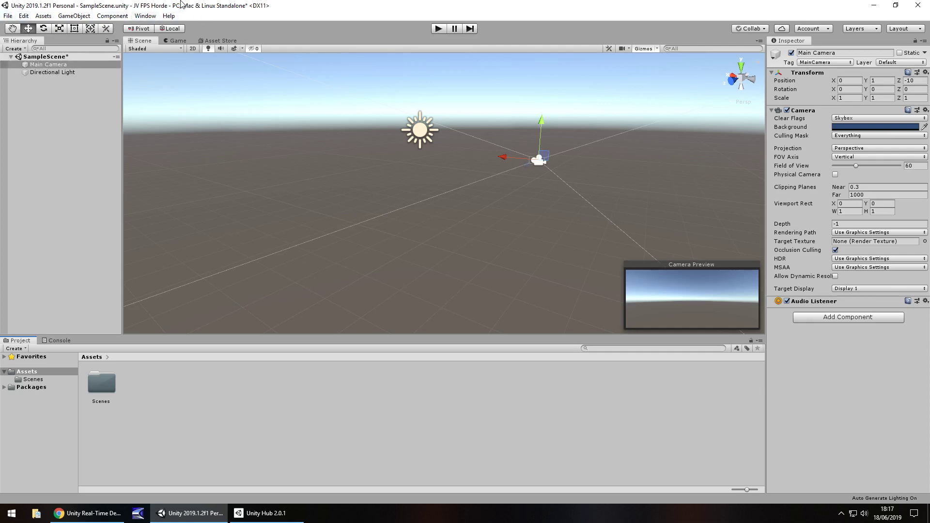
Step: Open the File menu to show its scene, project and build commands
click(8, 17)
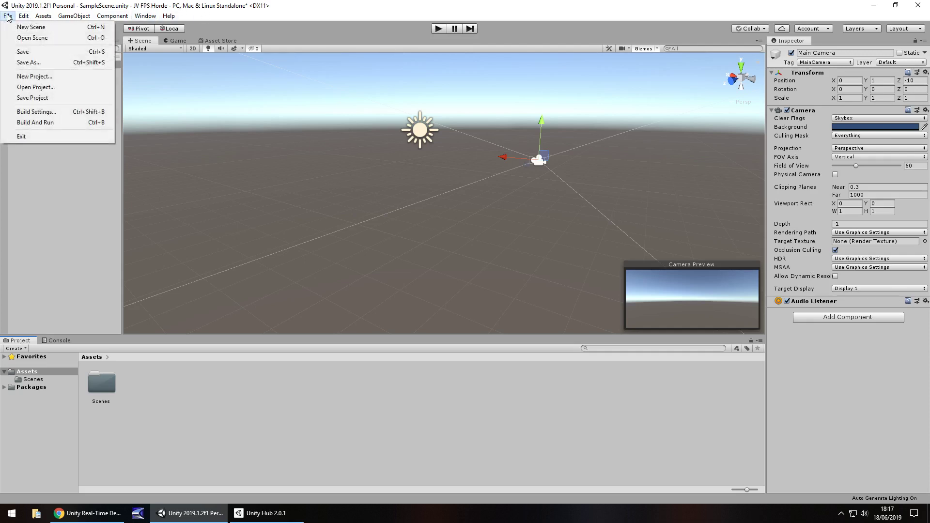
Step: Open Build Settings and view Universal Windows Platform, Android and PS4, then return to PC, Mac & Linux Standalone
click(47, 114)
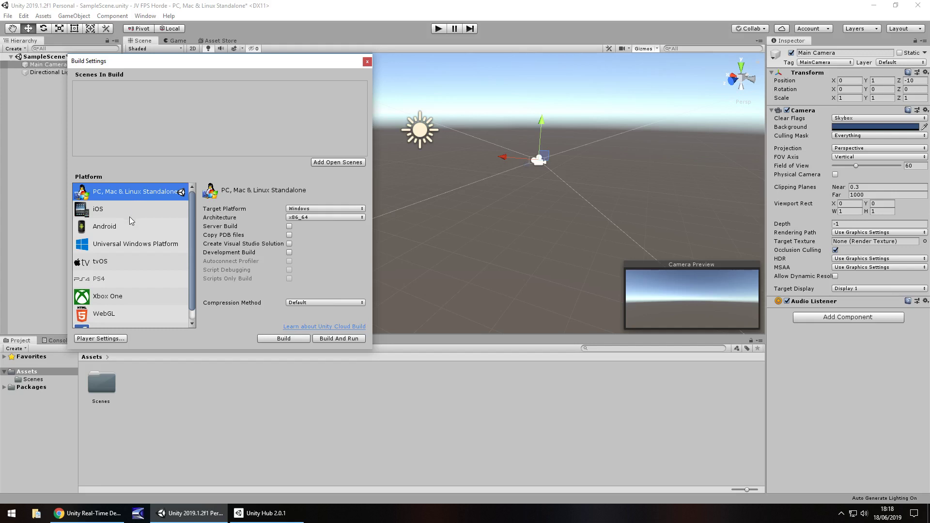
click(129, 248)
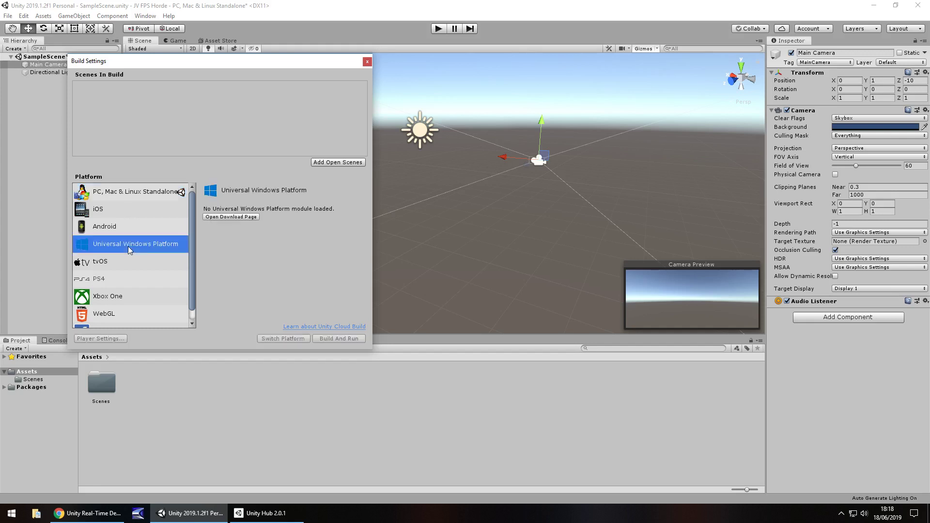
click(100, 228)
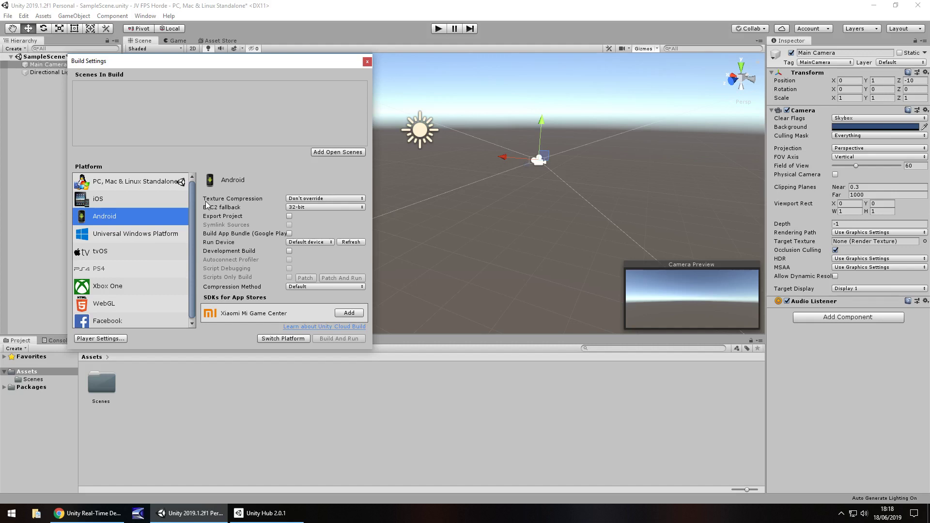
click(104, 268)
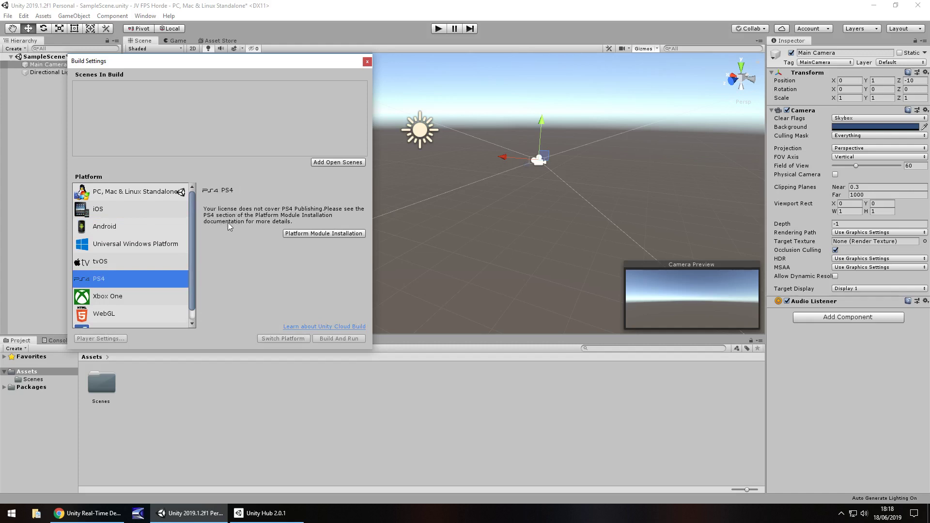
click(129, 194)
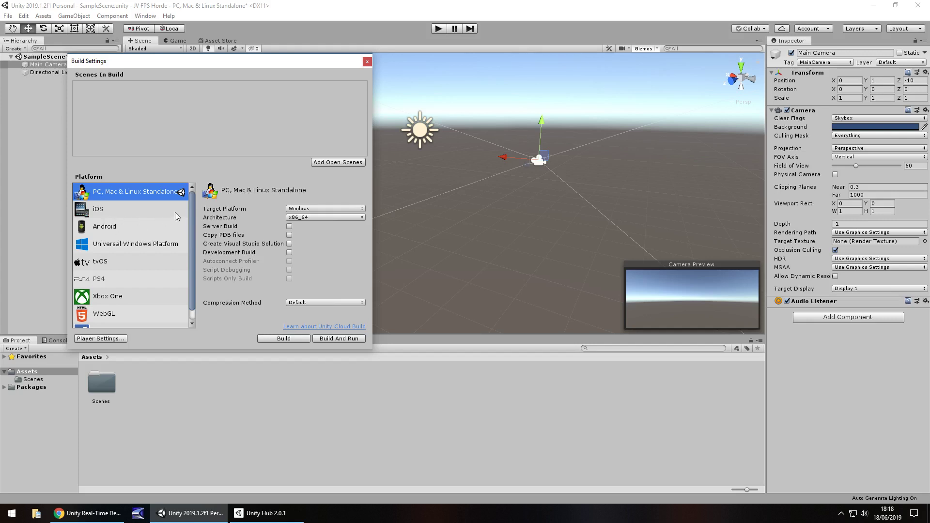
Step: Recheck the Android options, switch back to PC, Mac & Linux Standalone, and close Build Settings
click(108, 233)
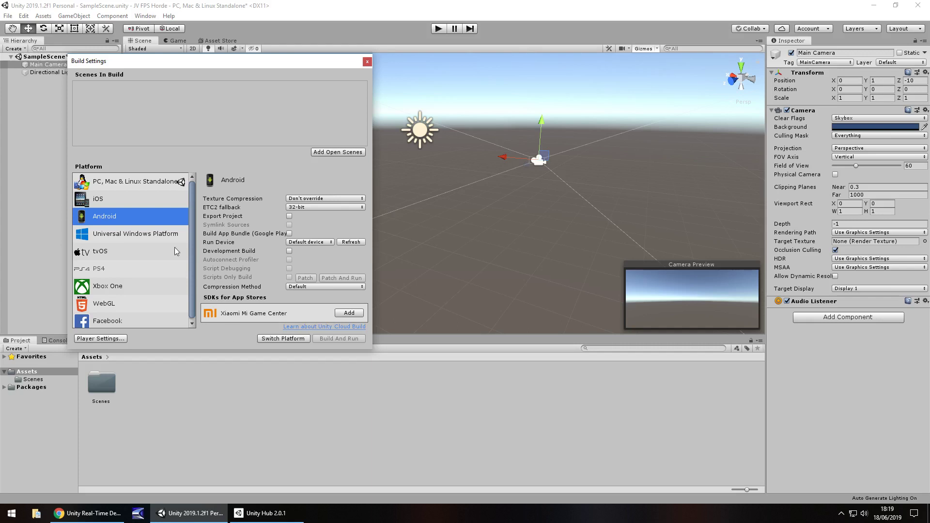
click(120, 186)
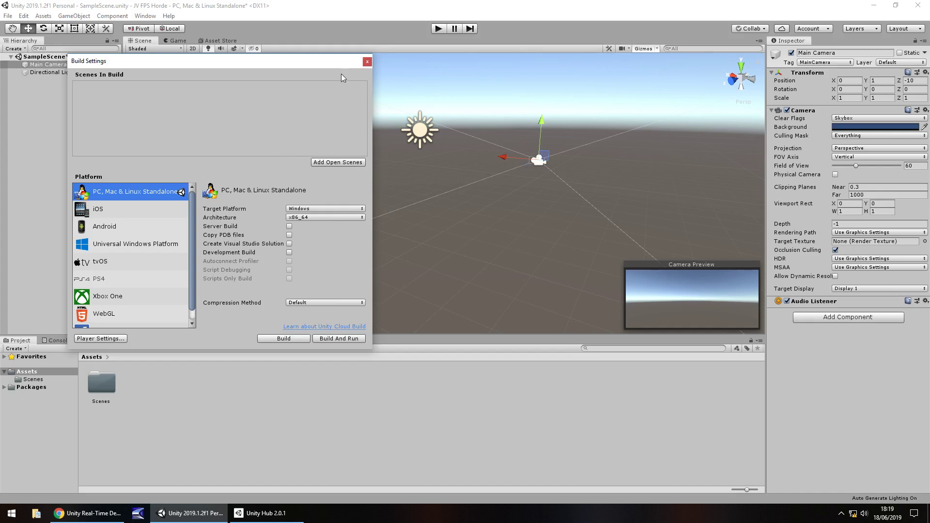
click(367, 62)
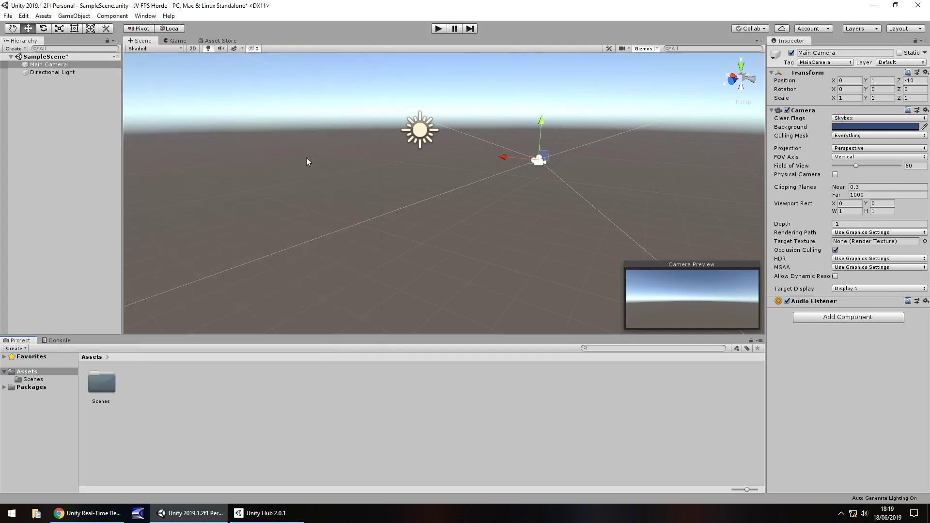
Step: Show the SampleScene asset in the Scenes folder, then open the Edit menu
click(30, 381)
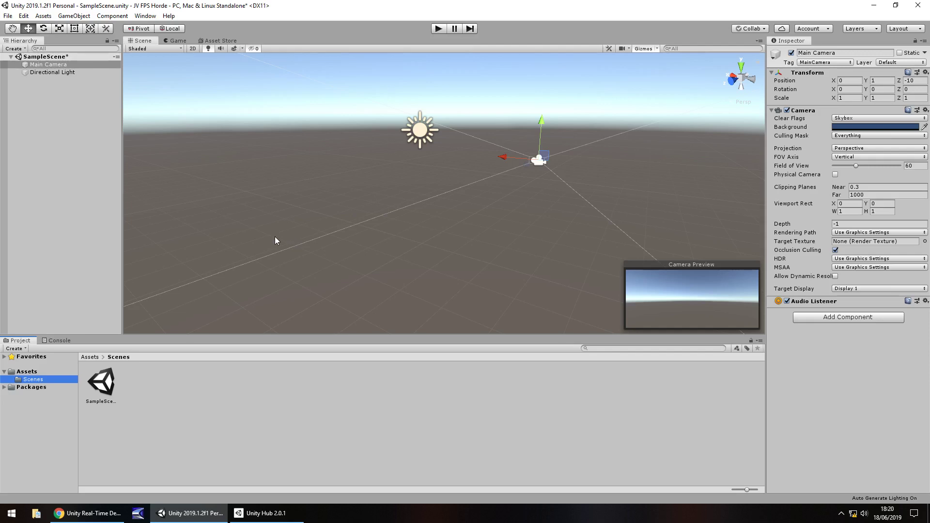
click(23, 16)
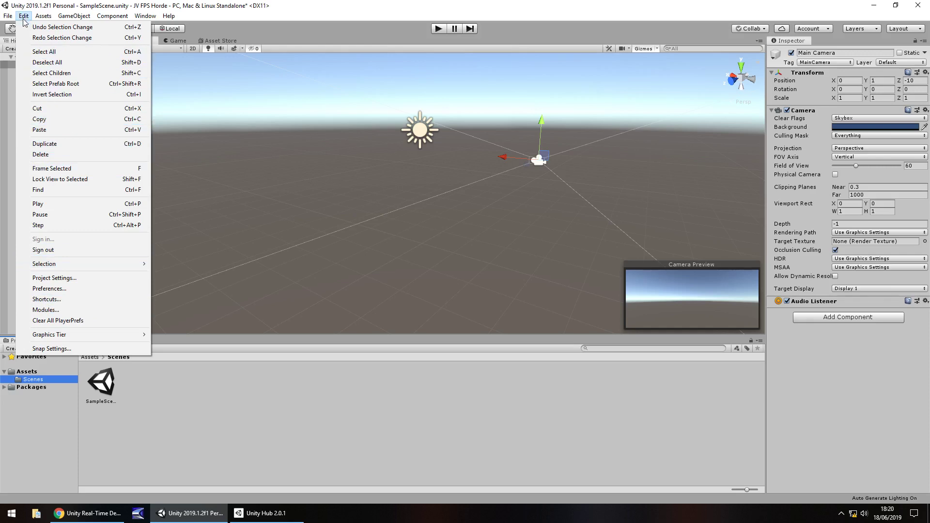
mouse_move(47, 19)
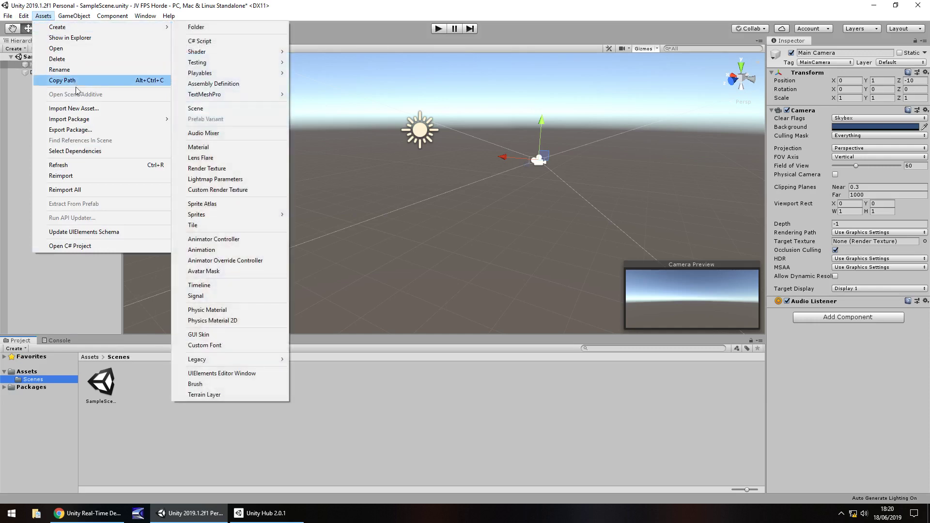
mouse_move(84, 121)
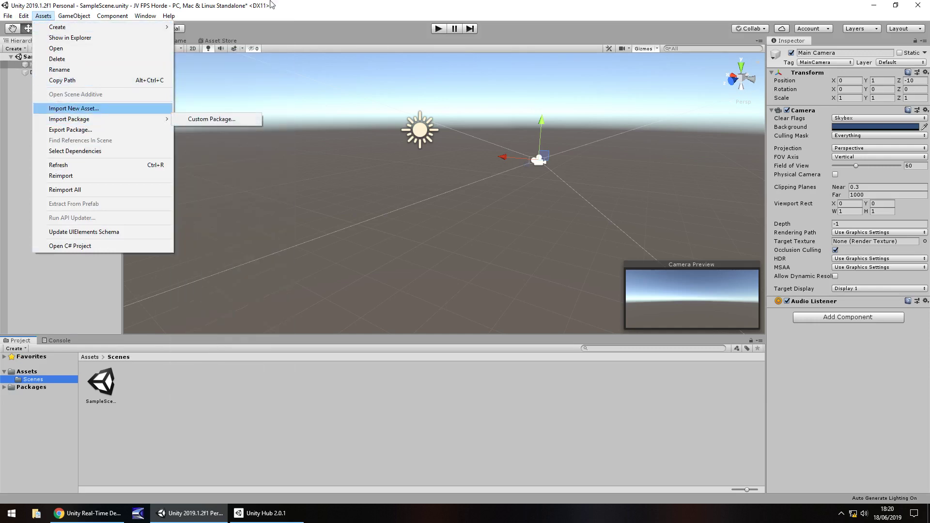
click(212, 119)
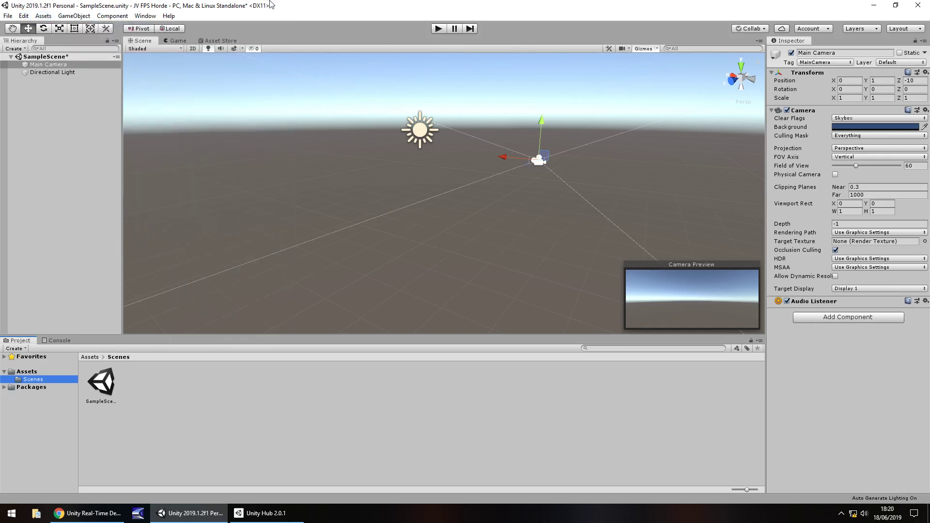
right_click(163, 397)
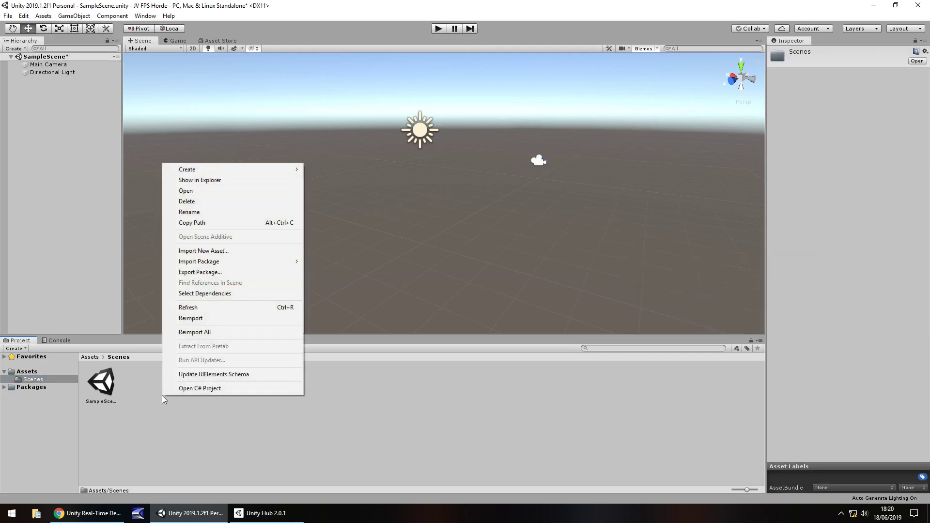
click(213, 422)
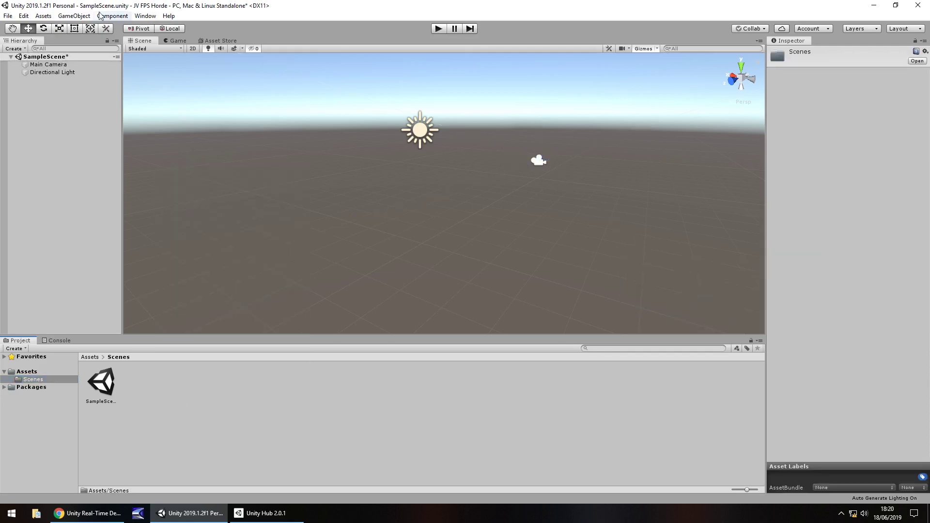
click(74, 16)
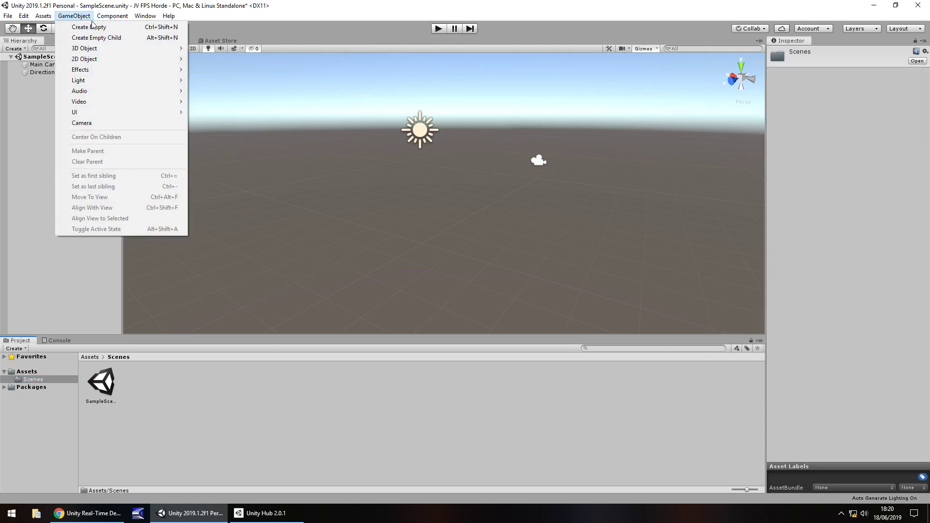
mouse_move(104, 17)
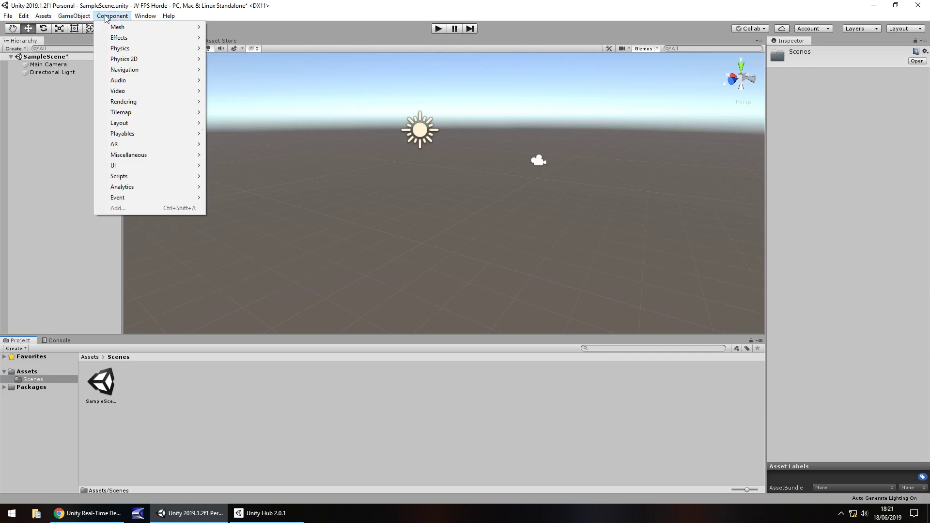
mouse_move(144, 18)
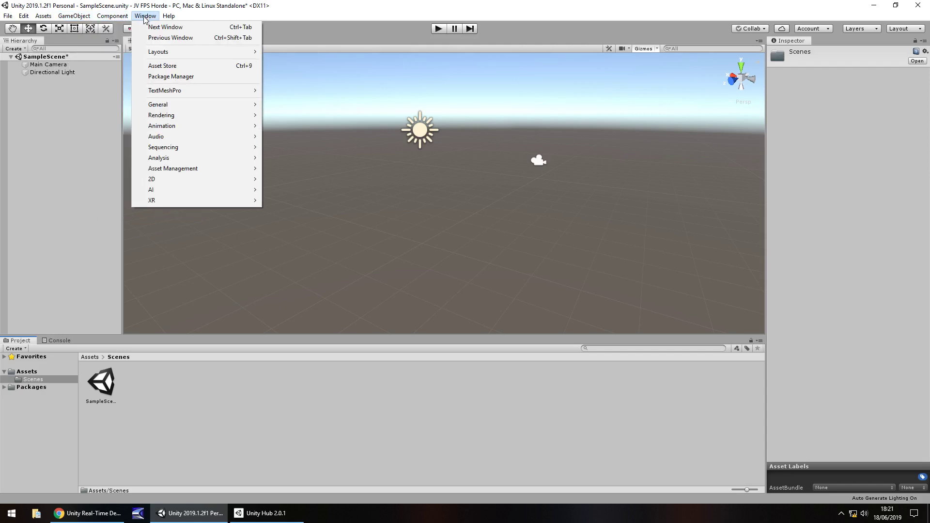
click(275, 18)
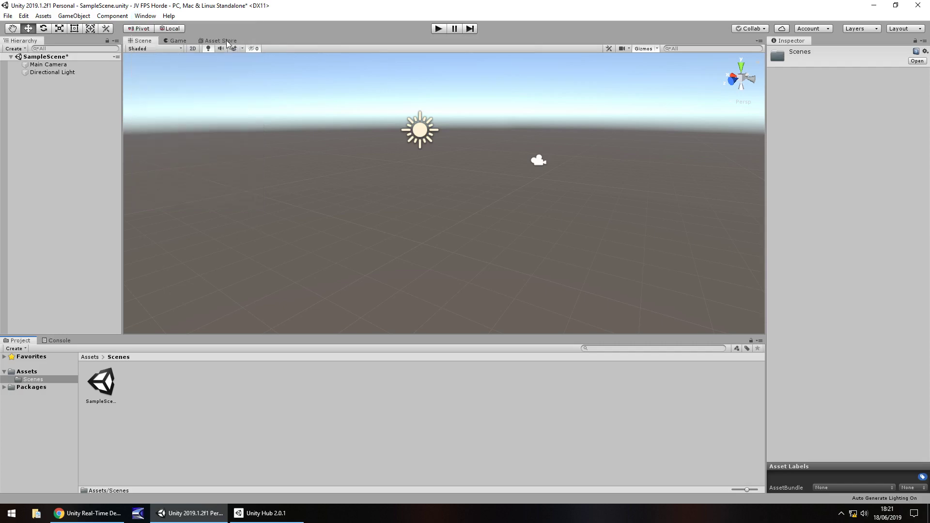
click(146, 16)
Step: Add a Cube through GameObject > 3D Object > Cube
click(77, 18)
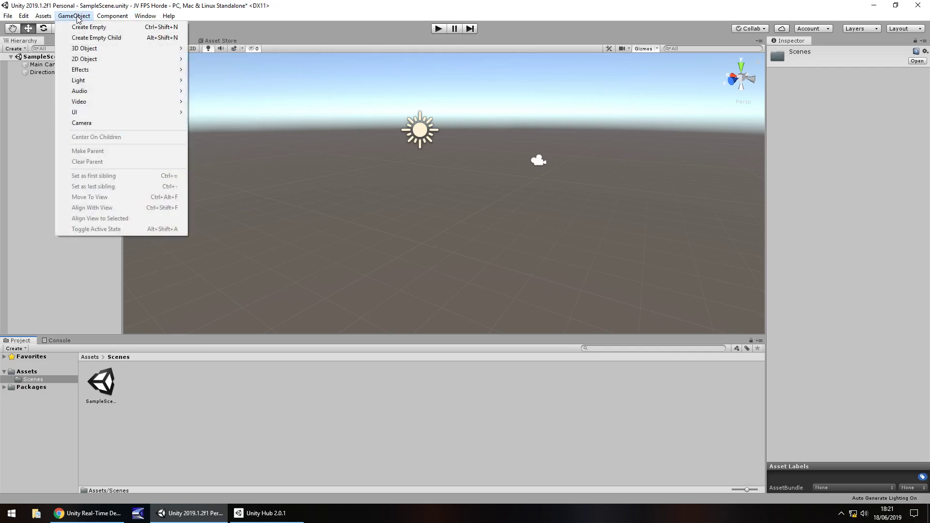
mouse_move(95, 48)
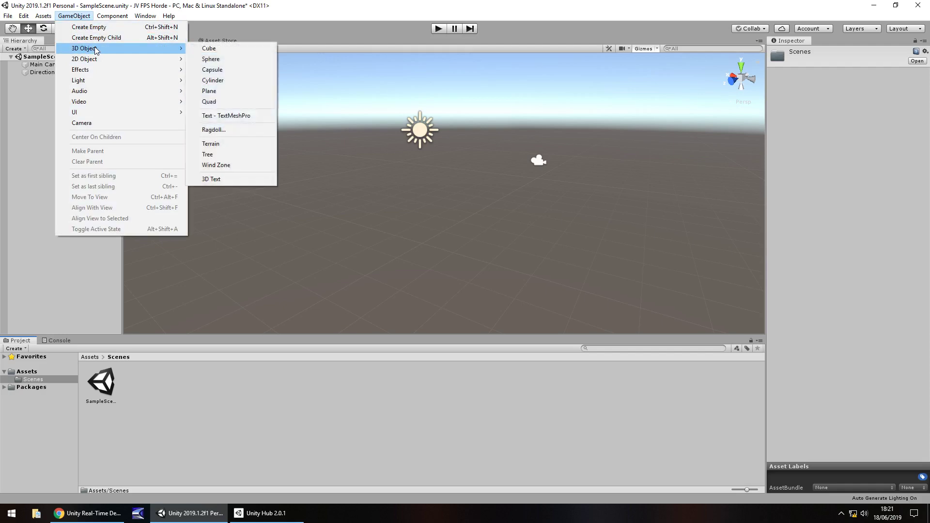
click(238, 50)
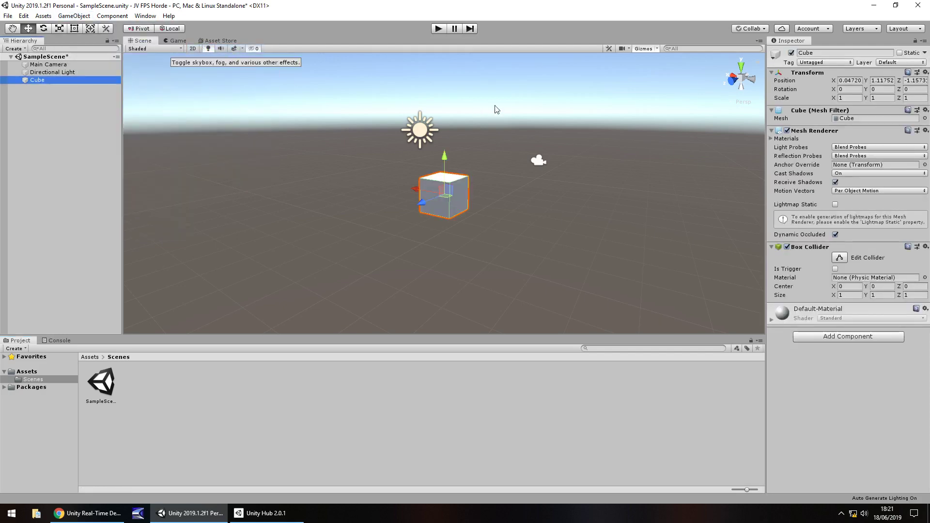
Step: Set the cube's Transform Position X, Y and Z to 0
click(854, 81)
key(Tab)
key(Tab)
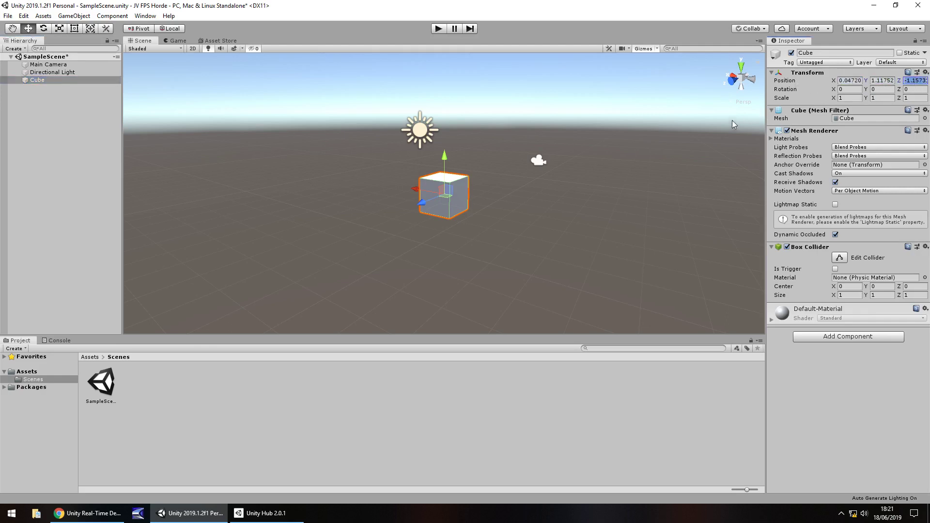
click(845, 79)
text(0)
key(Tab)
text(0)
click(915, 82)
text(0)
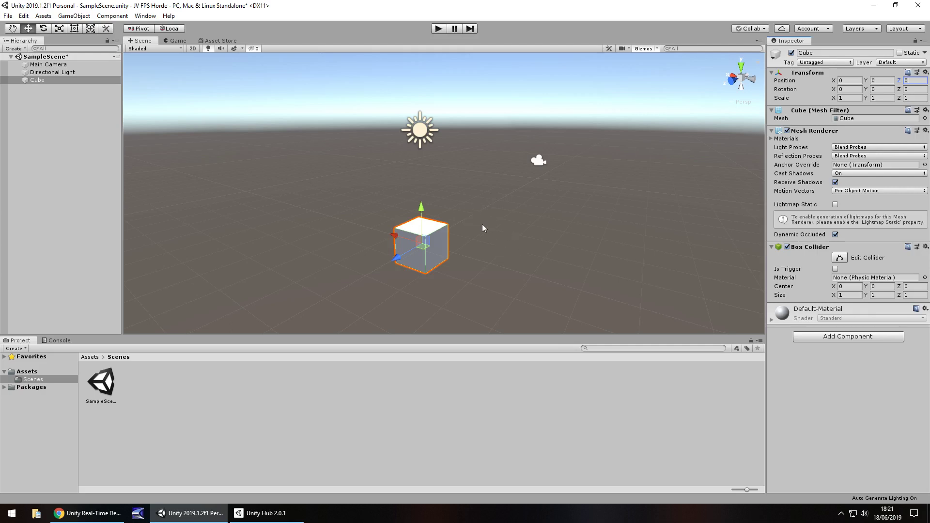
Step: Select Main Camera, Directional Light and Cube in turn, ending on Main Camera
alt+drag(475, 245, 401, 220)
click(503, 191)
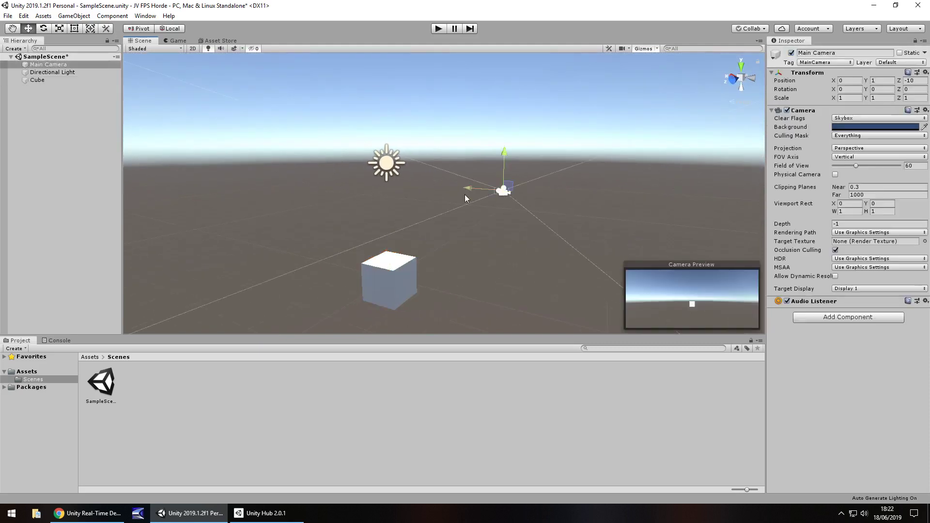
click(387, 162)
click(392, 281)
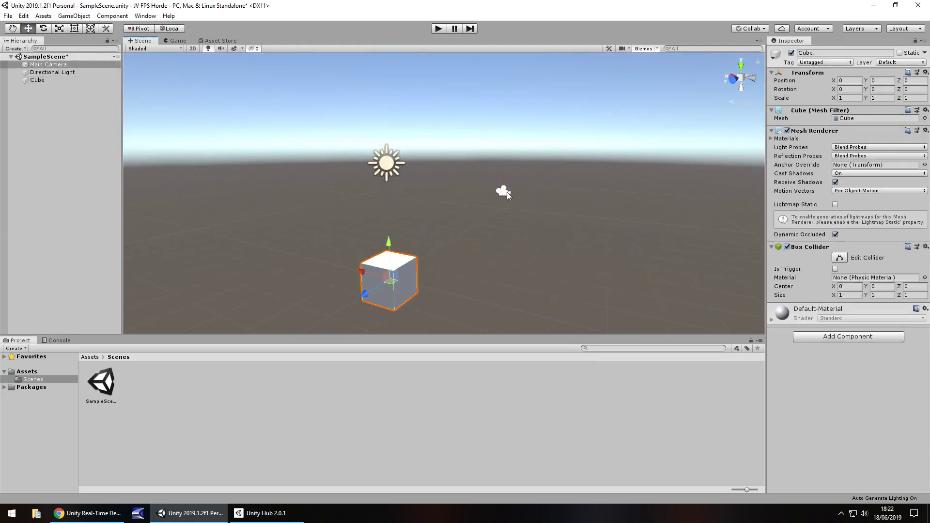
click(506, 192)
Step: Zoom, orbit and pan the Scene view to see the scene from different distances
scroll(432, 257, down, 5)
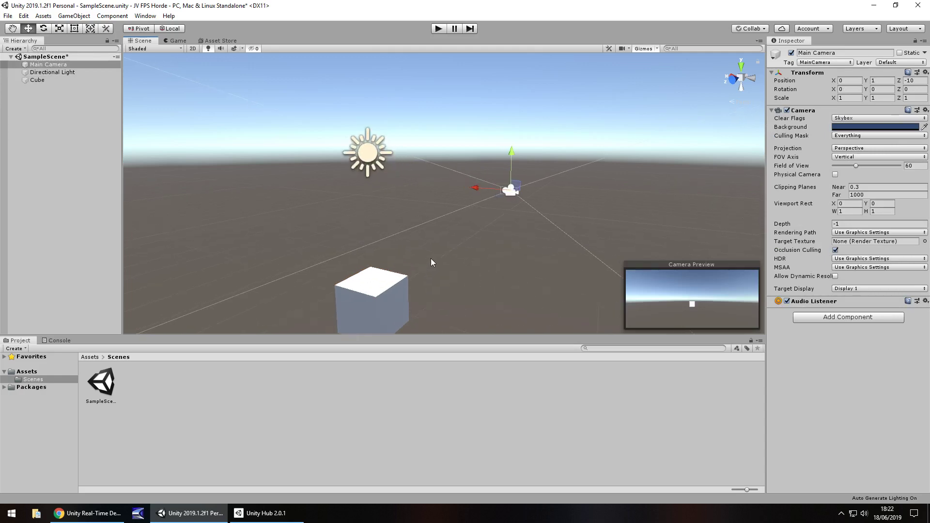
scroll(397, 255, up, 5)
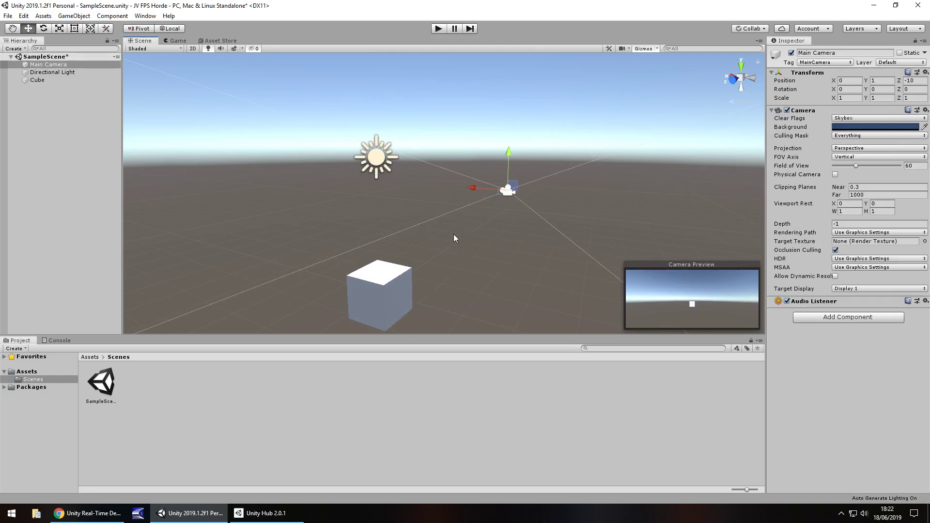
scroll(456, 234, up, 1)
right_drag(455, 234, 260, 244)
drag(260, 244, 477, 240)
scroll(450, 220, down, 1)
scroll(425, 217, up, 3)
scroll(412, 221, down, 1)
scroll(376, 227, down, 4)
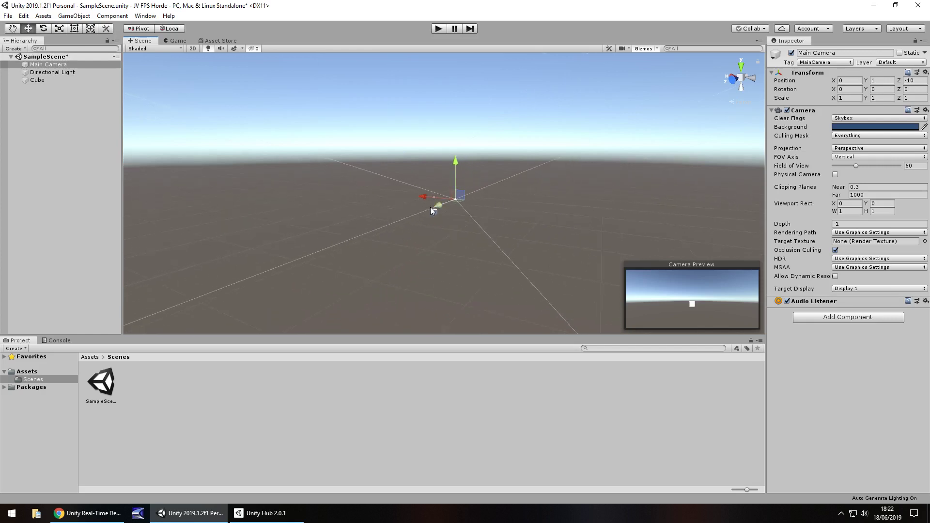
Step: Select the Cube and frame it with F, then orbit, zoom and pan around it using the Hand tool
click(39, 80)
key(f)
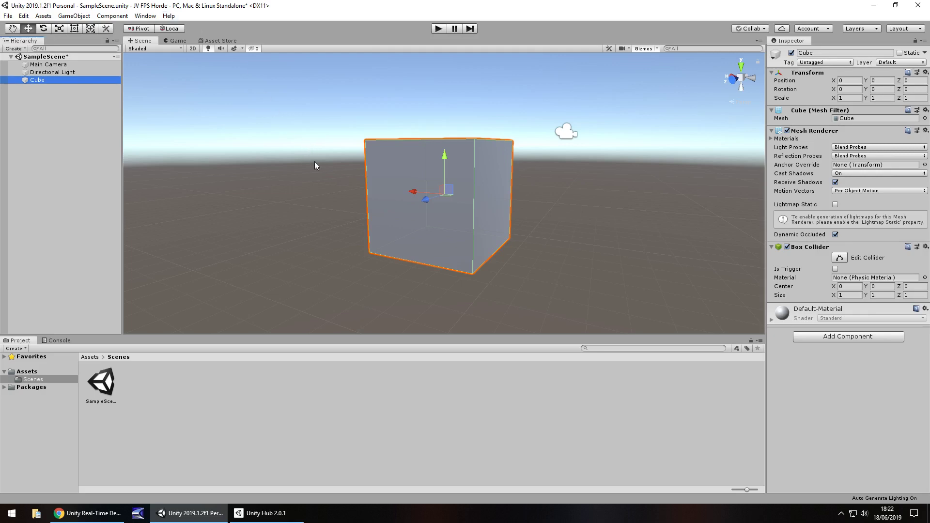
mouse_move(322, 190)
right_down()
mouse_move(307, 189)
mouse_move(328, 181)
mouse_move(319, 190)
right_up()
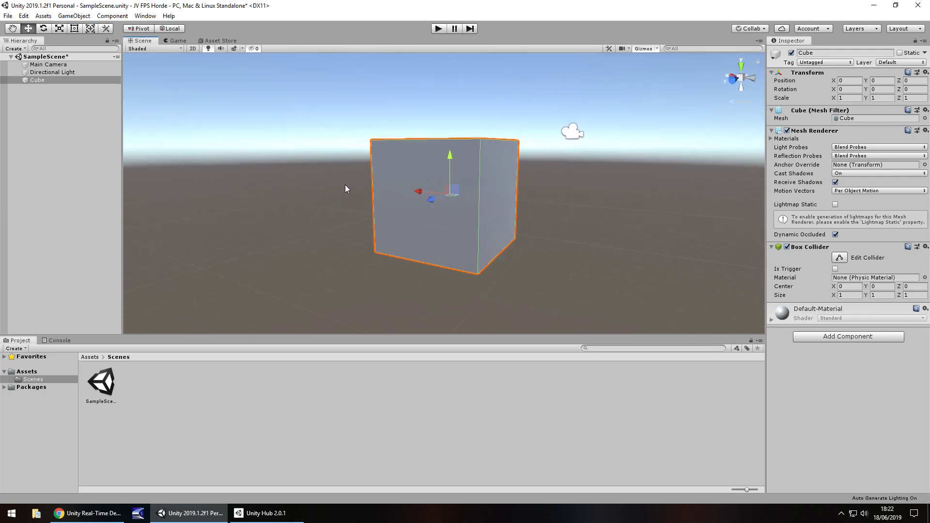
scroll(343, 190, down, 1)
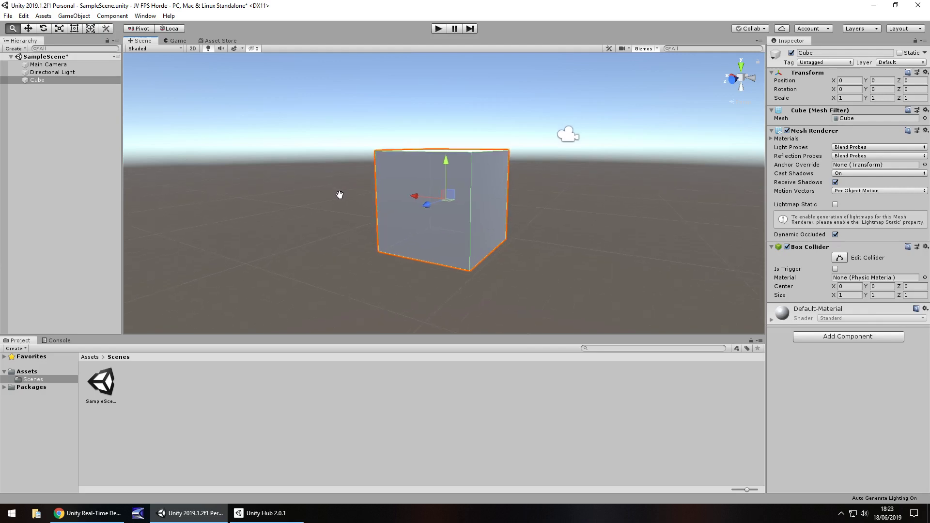
drag(340, 195, 361, 198)
middle_drag(361, 198, 381, 208)
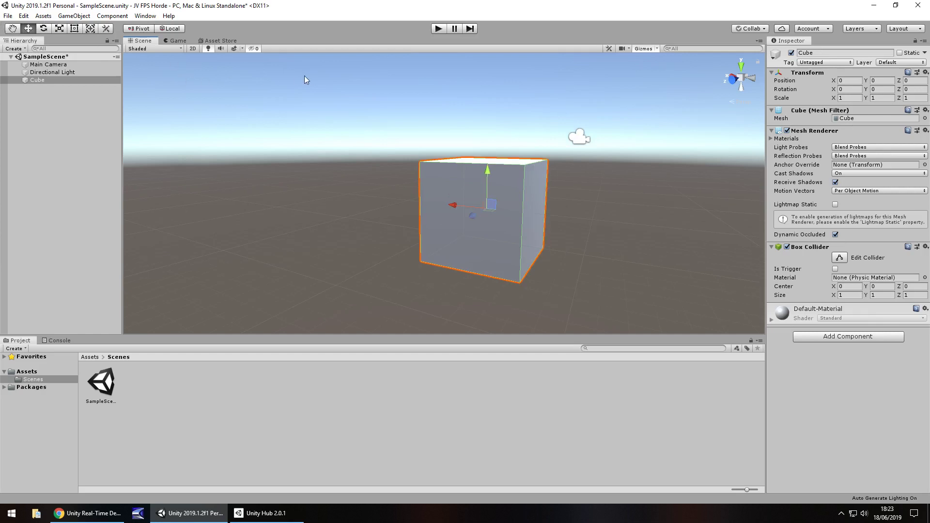
click(13, 30)
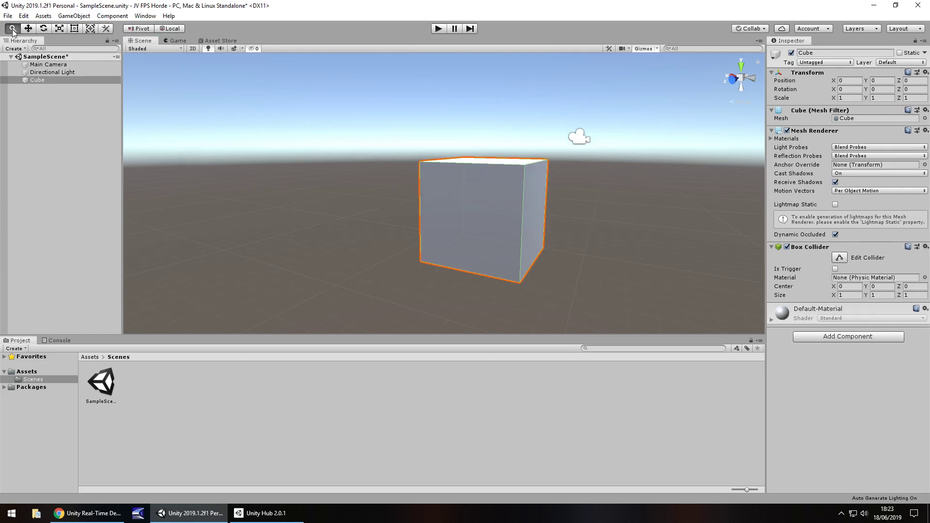
drag(403, 181, 295, 180)
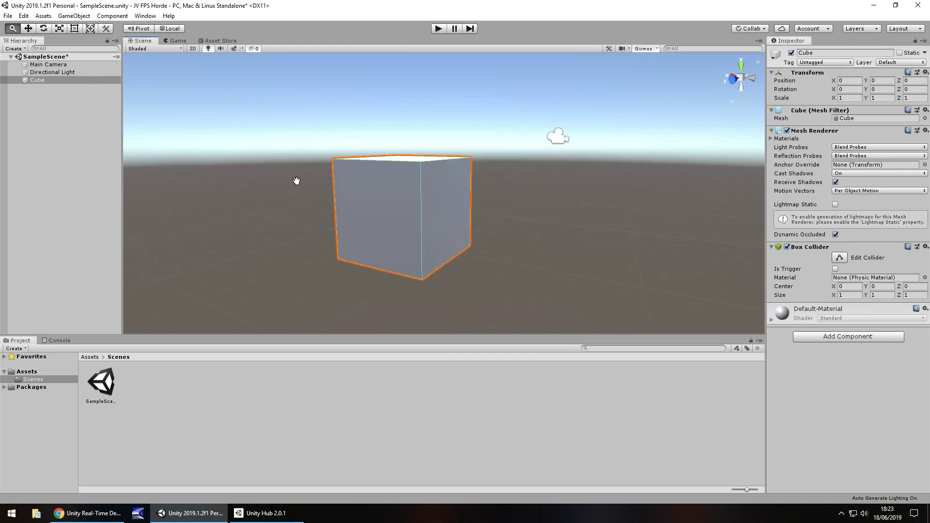
Step: Slide the cube along its X axis with the Move tool, then undo back to 0, 0, 0
drag(290, 160, 408, 193)
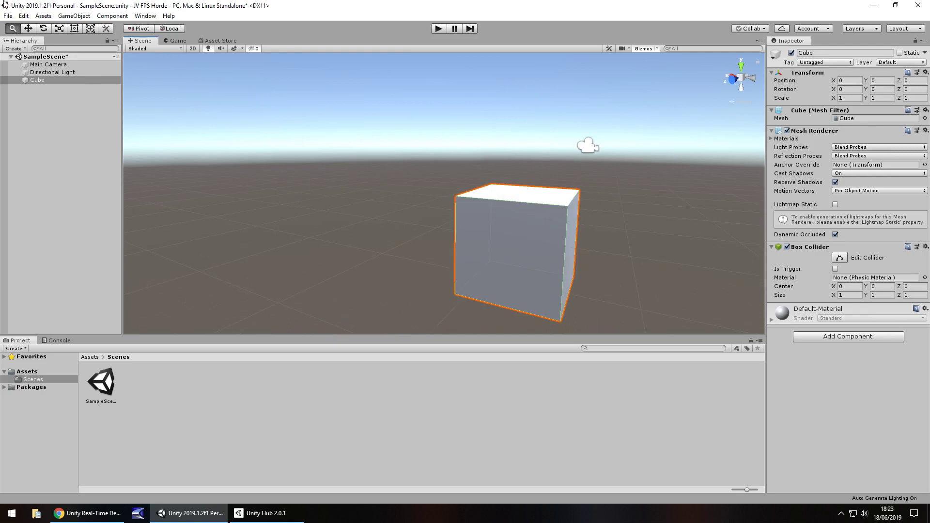
click(28, 28)
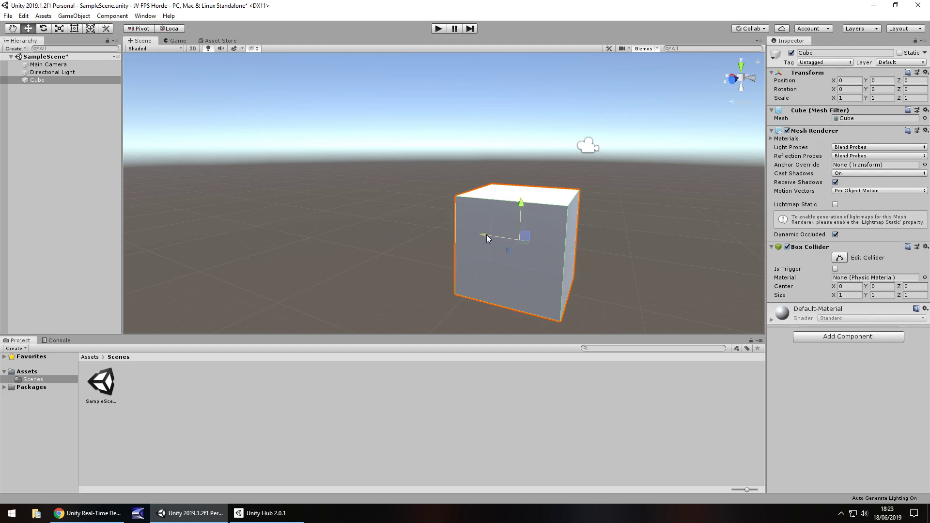
drag(484, 236, 792, 139)
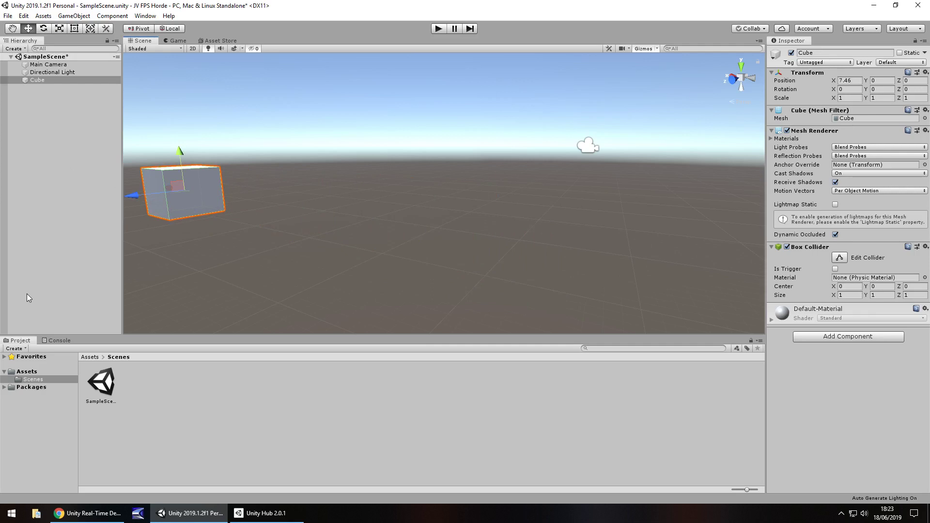
key(ctrl+z)
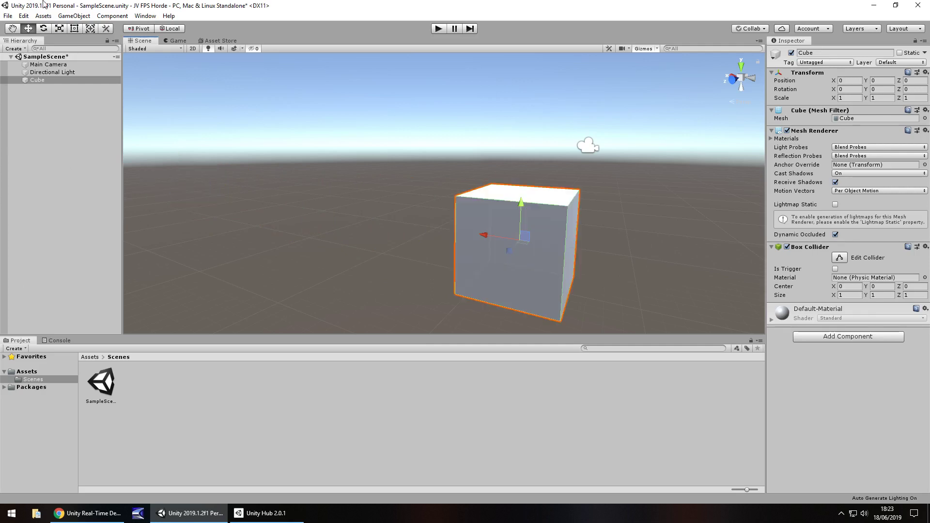
Step: Rotate the cube with the Rotate tool to roughly 233.8, 124.6, -185.9
click(43, 28)
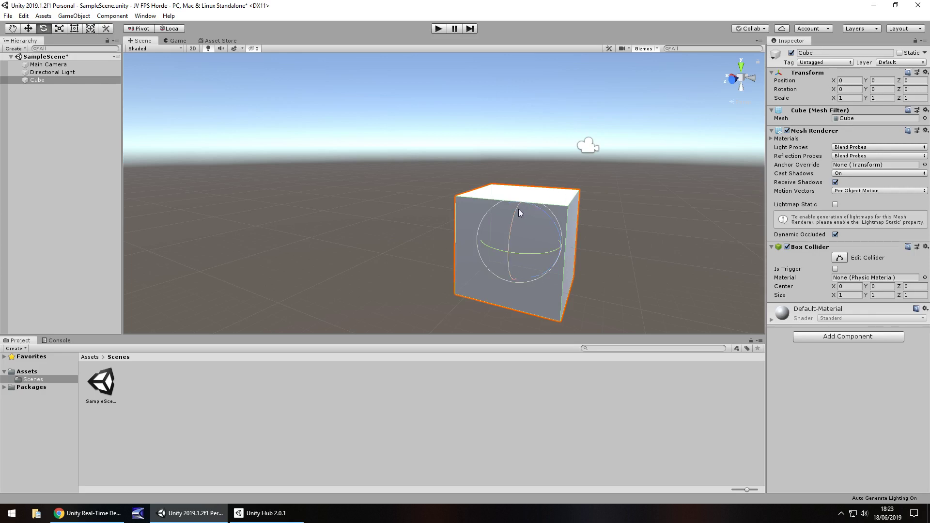
drag(522, 242, 484, 353)
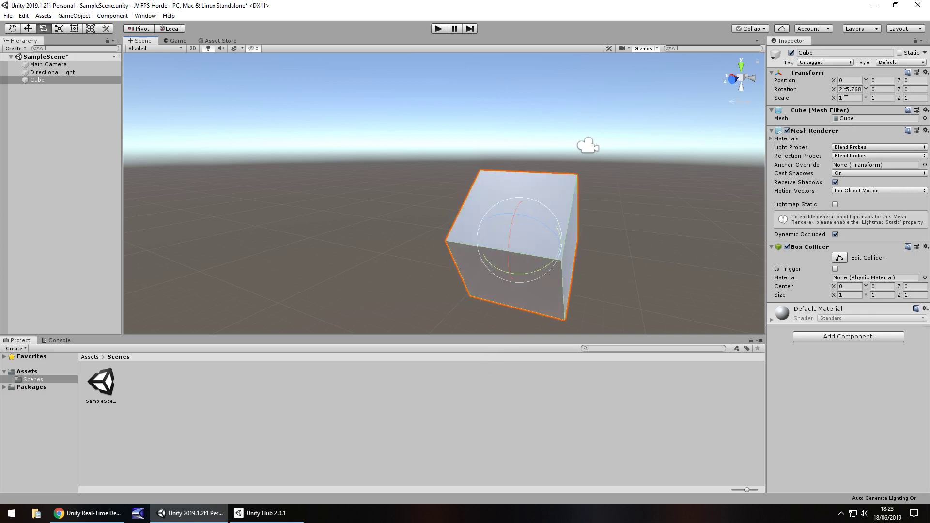
mouse_move(529, 222)
mouse_down()
mouse_move(572, 230)
mouse_move(534, 219)
mouse_move(491, 256)
mouse_move(482, 226)
mouse_move(523, 224)
mouse_up()
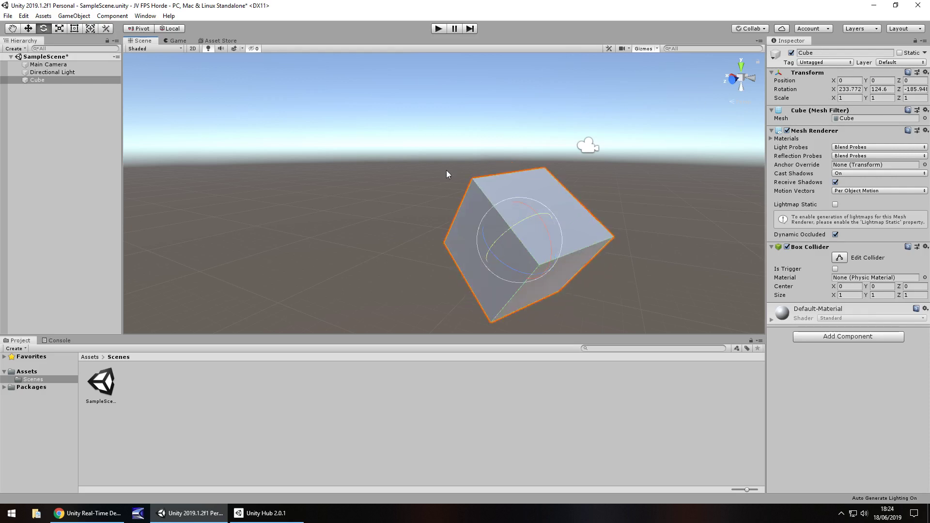
key(ctrl+z)
key(ctrl+z)
key(ctrl+z)
key(ctrl+z)
key(ctrl+z)
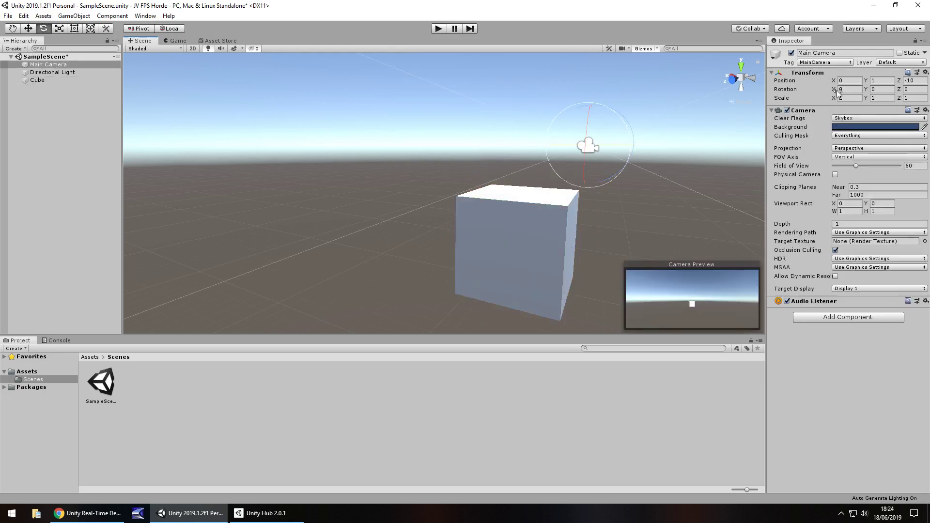
drag(836, 91, 521, 86)
key(ctrl+z)
click(498, 246)
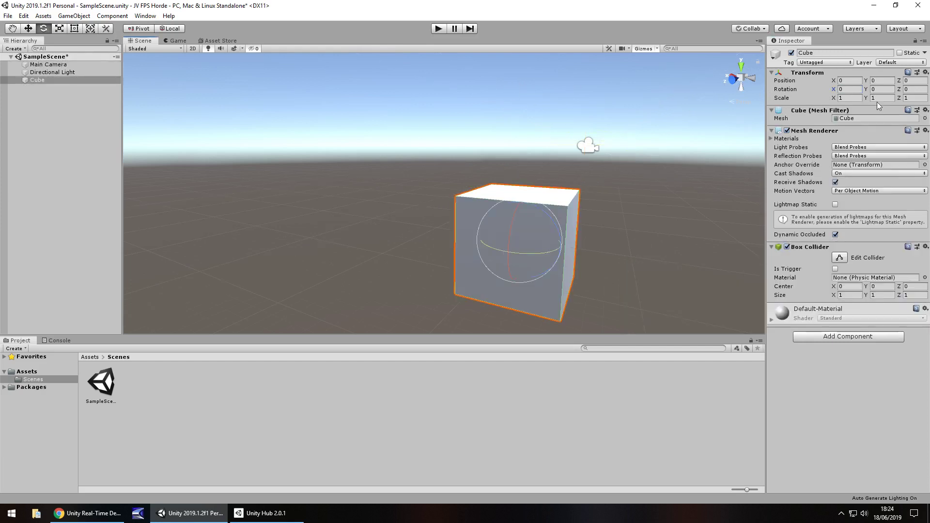
click(839, 90)
drag(839, 90, 600, 113)
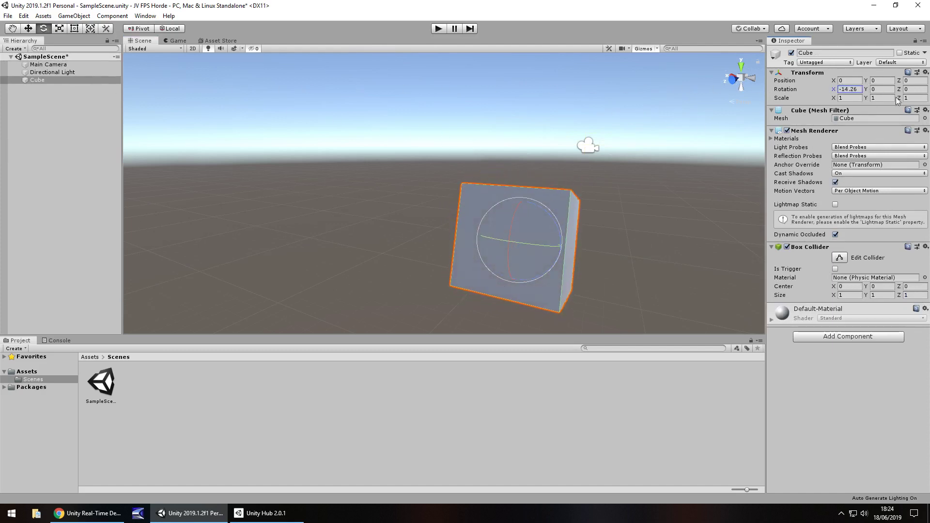
drag(874, 89, 469, 80)
click(847, 89)
text(10)
key(Return)
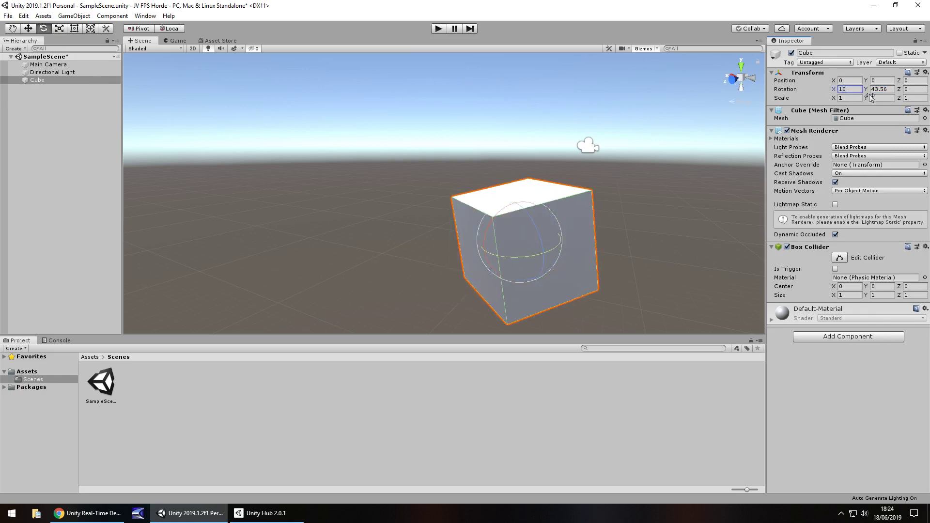
click(881, 90)
text(20)
click(914, 89)
text(30)
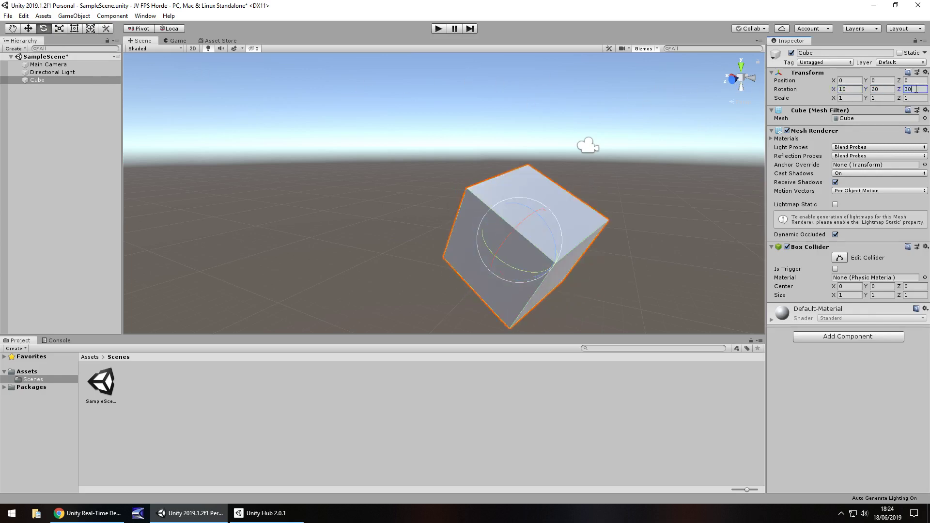
click(845, 89)
text(0)
click(882, 89)
text(0)
click(914, 89)
text(0)
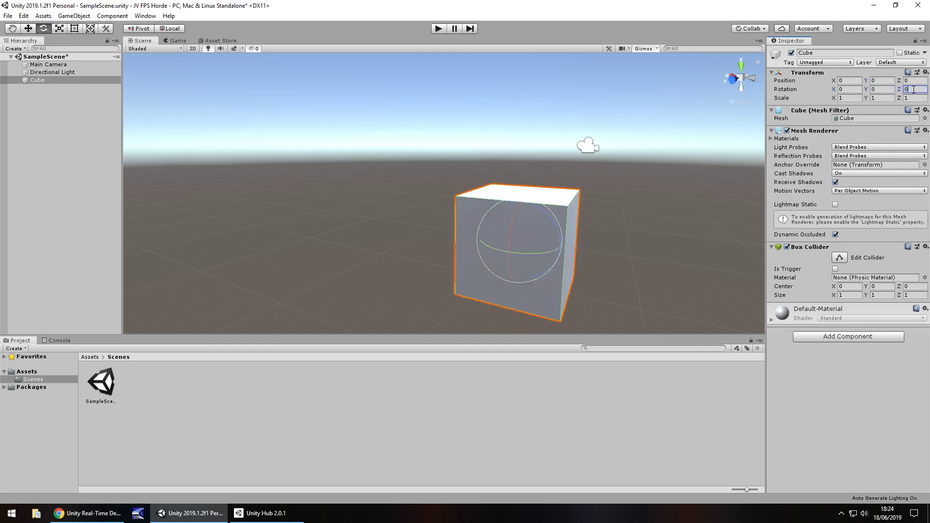
Step: Stretch the cube with the Scale and Rect tools to about 3.85 × 1.89 × 2.49
click(60, 28)
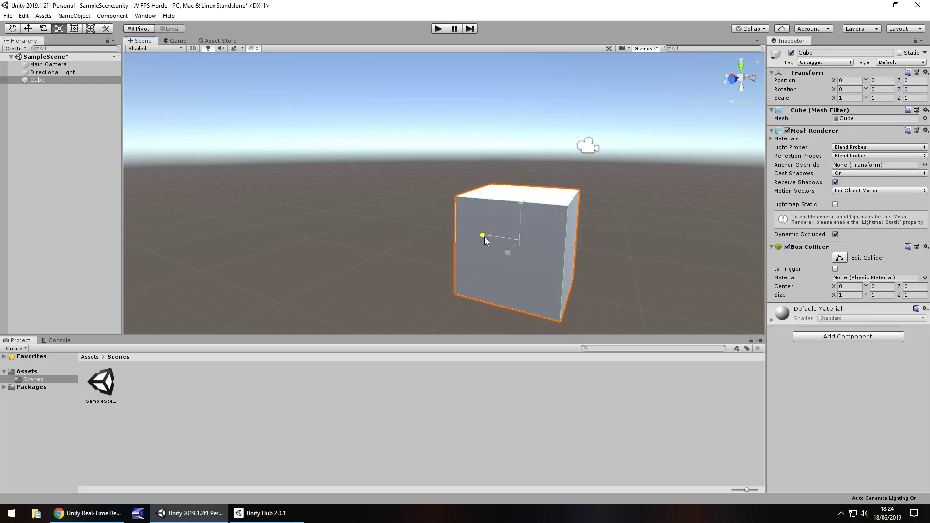
drag(481, 236, 374, 221)
drag(520, 207, 523, 162)
drag(511, 244, 501, 258)
scroll(509, 247, down, 3)
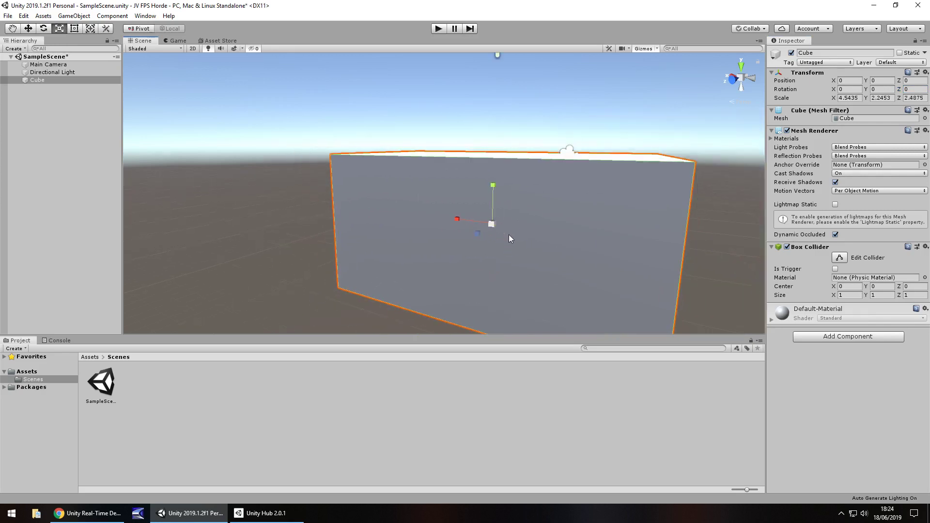
click(74, 28)
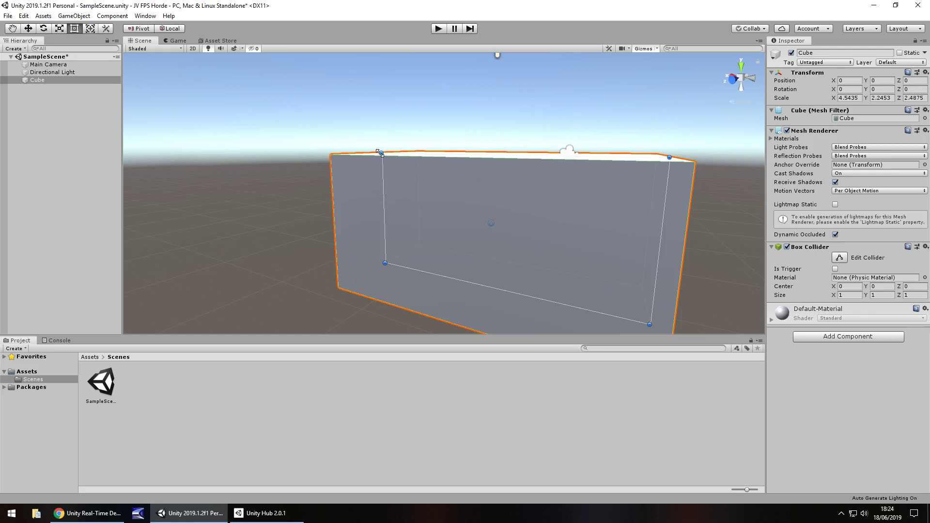
drag(380, 153, 410, 173)
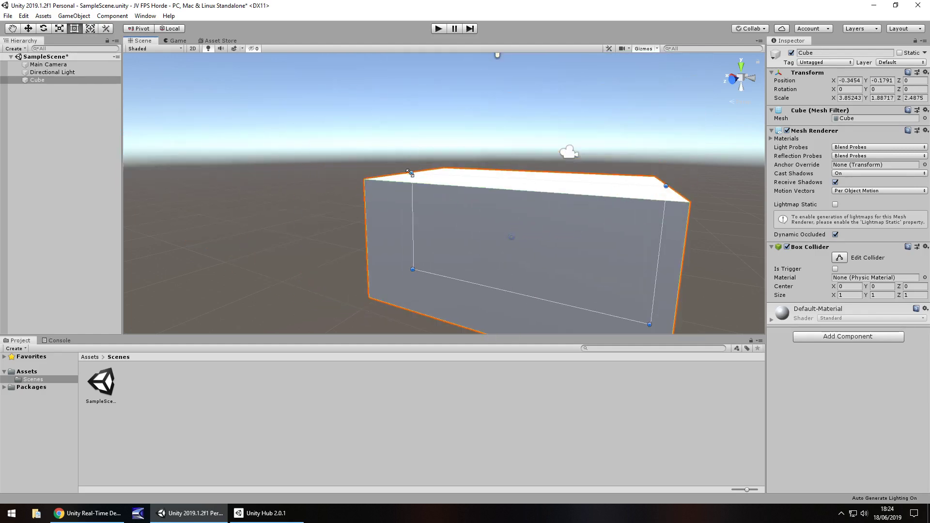
Step: With the combined transform tool, rotate the cube about 80° around Y, shorten it slightly, and slide it
click(90, 28)
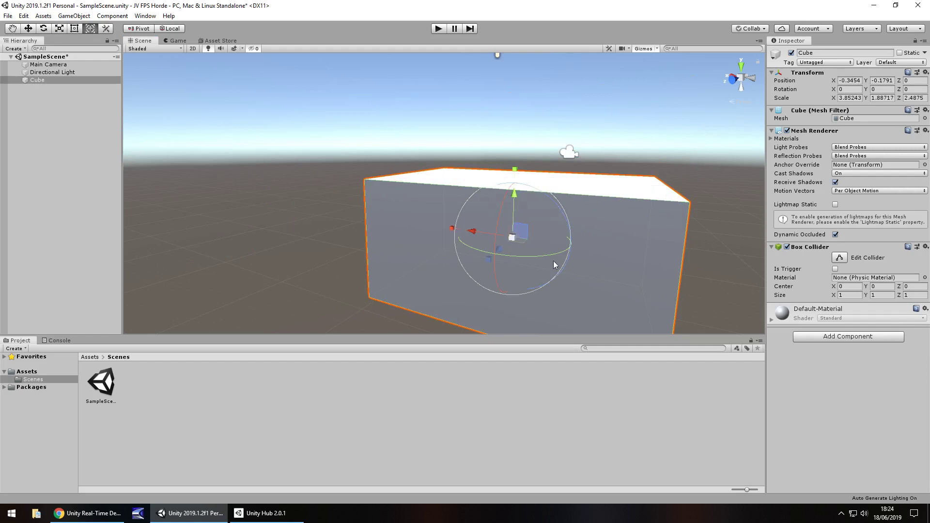
drag(503, 258, 557, 237)
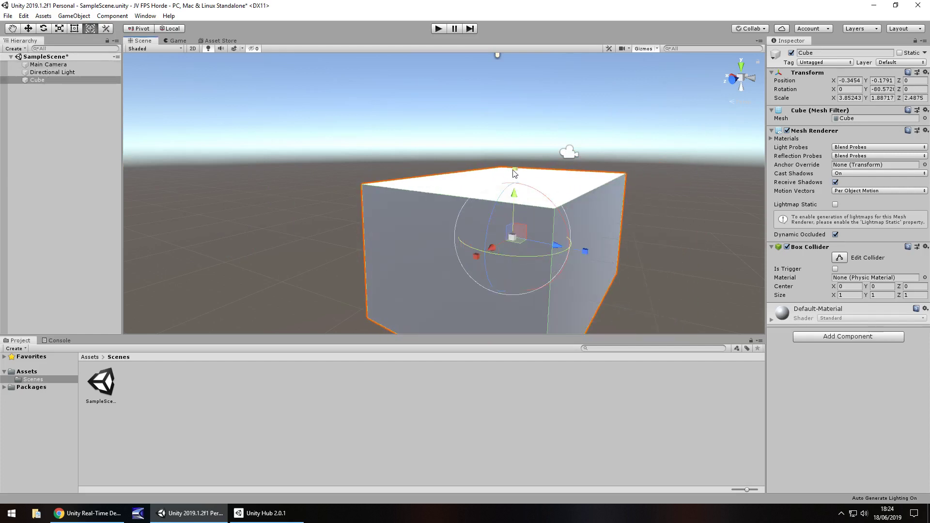
drag(515, 169, 515, 176)
drag(495, 252, 505, 220)
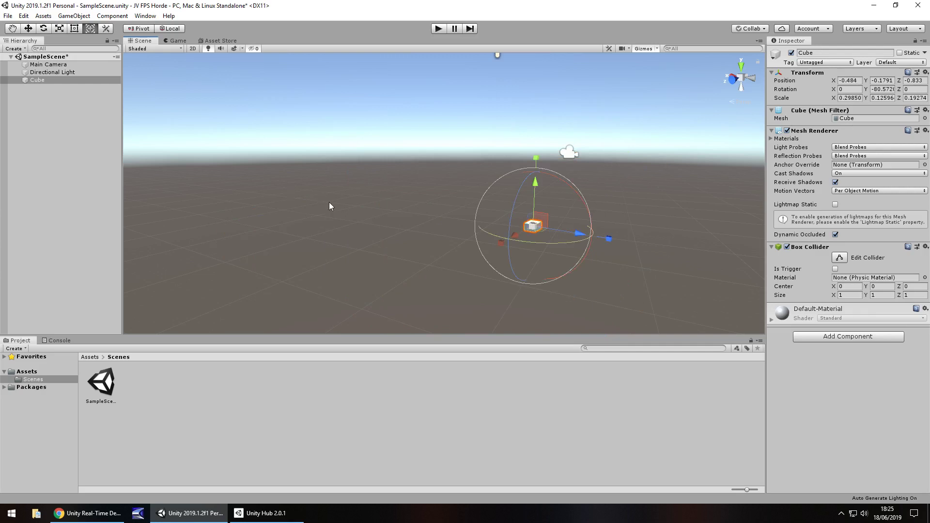
Step: Undo the changes to restore the upright unit cube and briefly view the Transform manual page
key(ctrl+z)
key(ctrl+z)
key(ctrl+z)
key(ctrl+z)
key(ctrl+z)
key(ctrl+z)
key(ctrl+z)
key(ctrl+z)
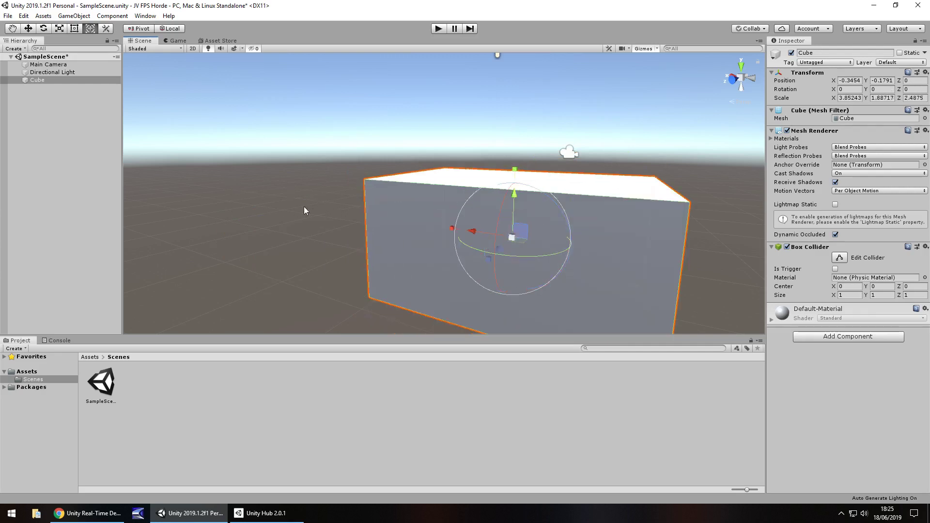
key(ctrl+z)
key(ctrl+z)
key(ctrl+z)
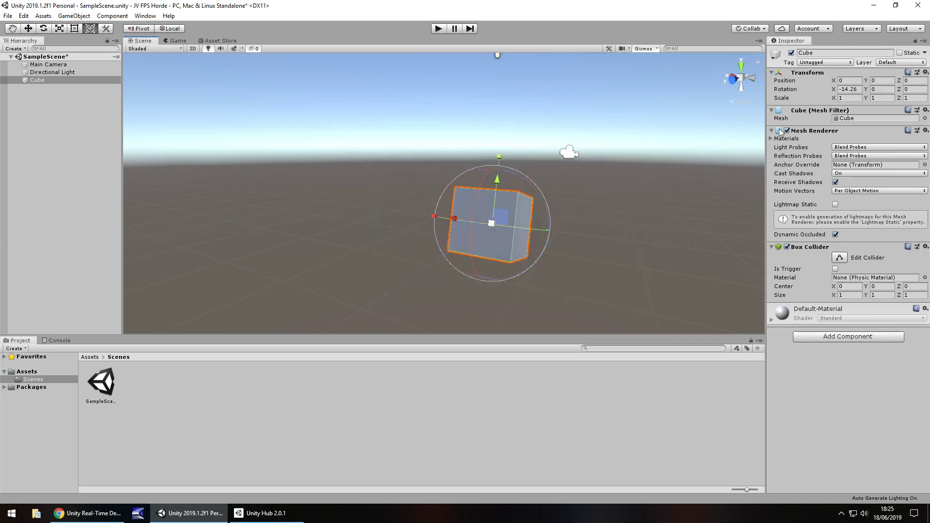
click(908, 72)
click(229, 8)
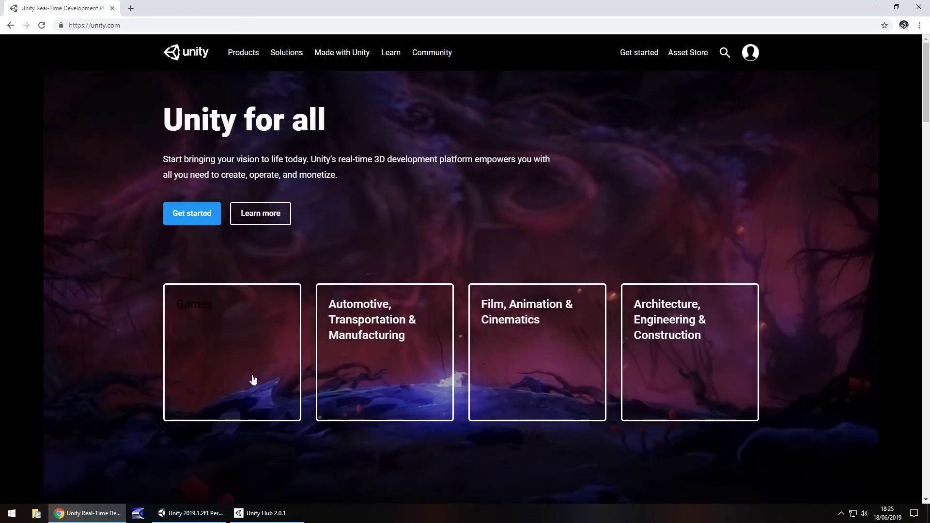
click(212, 516)
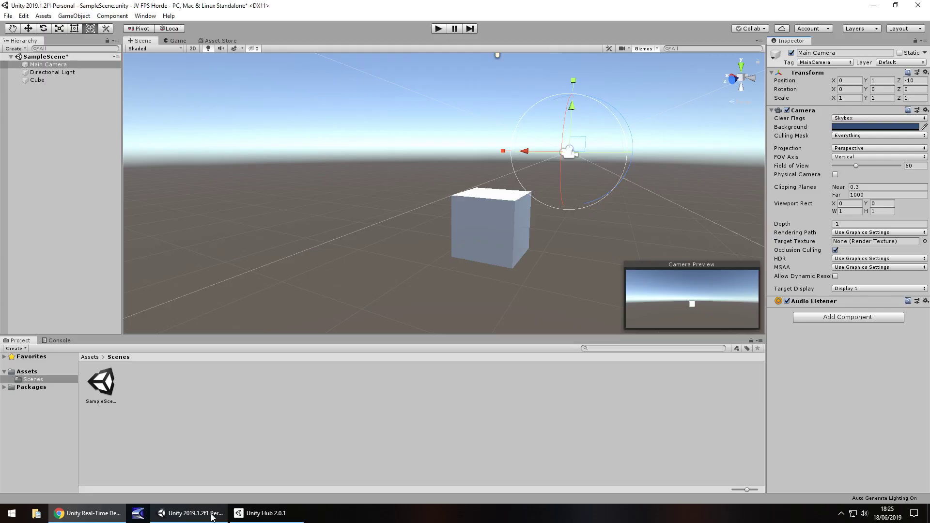
Step: Set the Main Camera's Position Z to 0, then select the Cube in the Hierarchy
click(913, 81)
text(0)
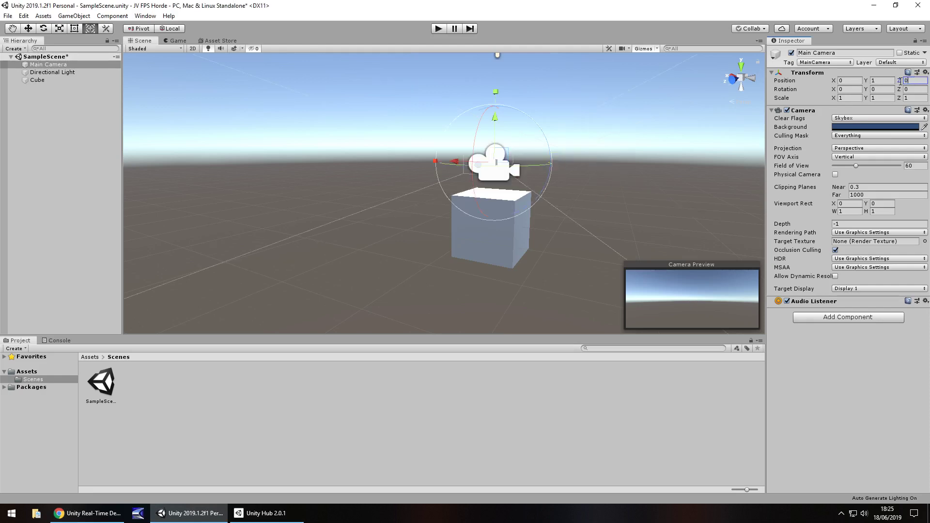
click(42, 80)
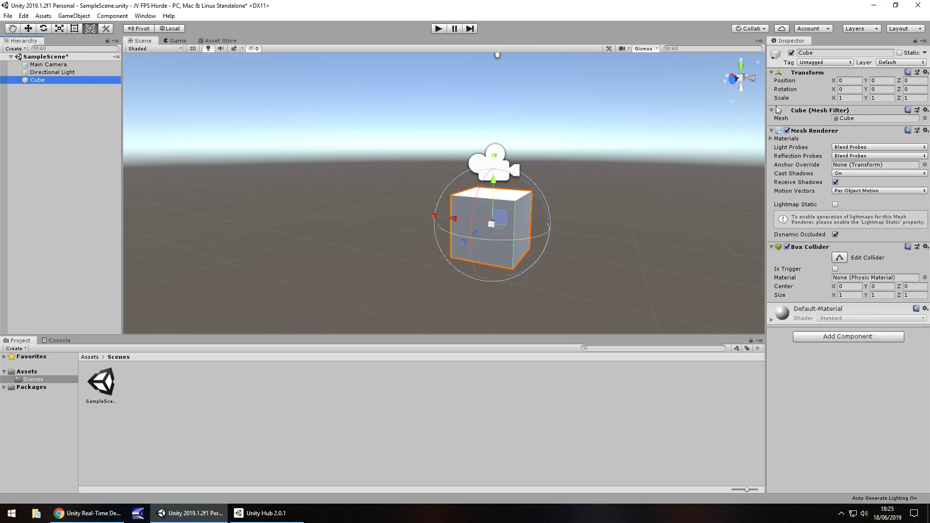
Step: Enter 1 as the Cube's Position X in the Inspector
click(857, 81)
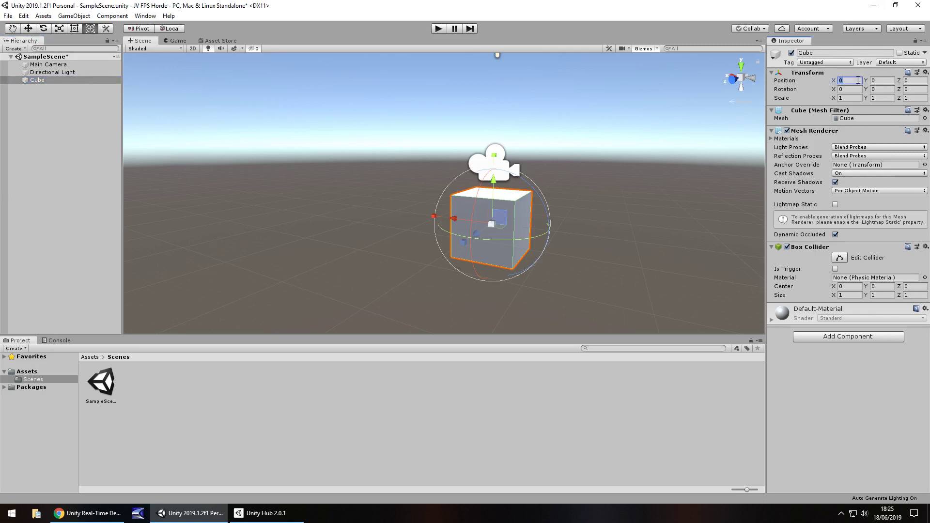
text(1)
key(Return)
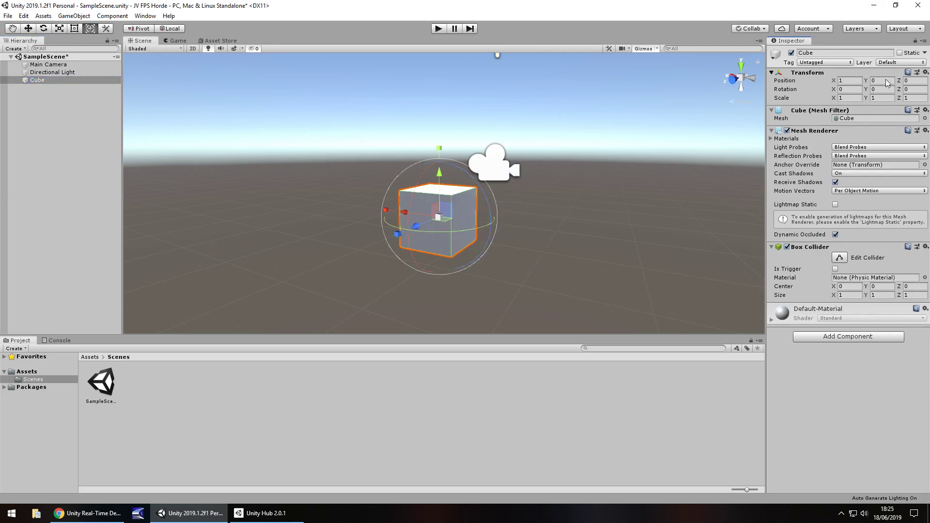
Step: Collapse the Transform, Mesh Filter, Mesh Renderer and Box Collider components, then expand them again
click(877, 74)
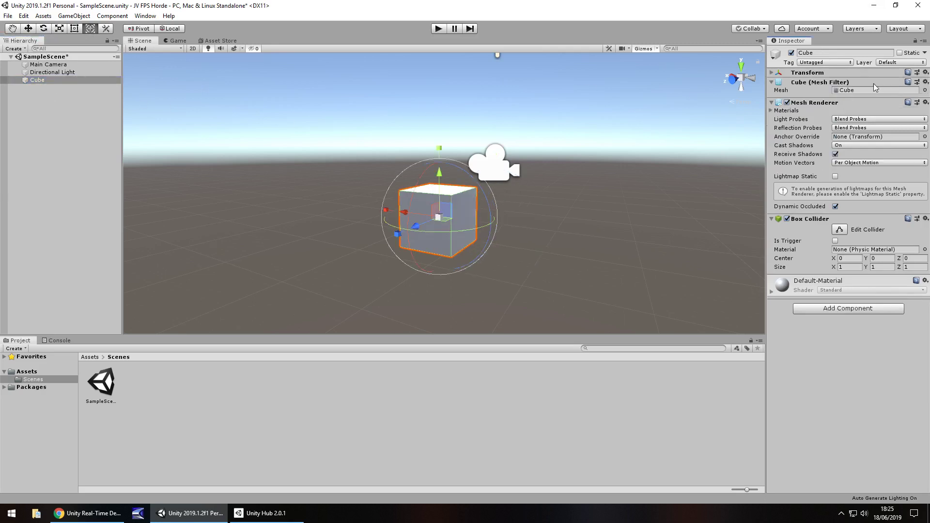
click(808, 82)
click(808, 91)
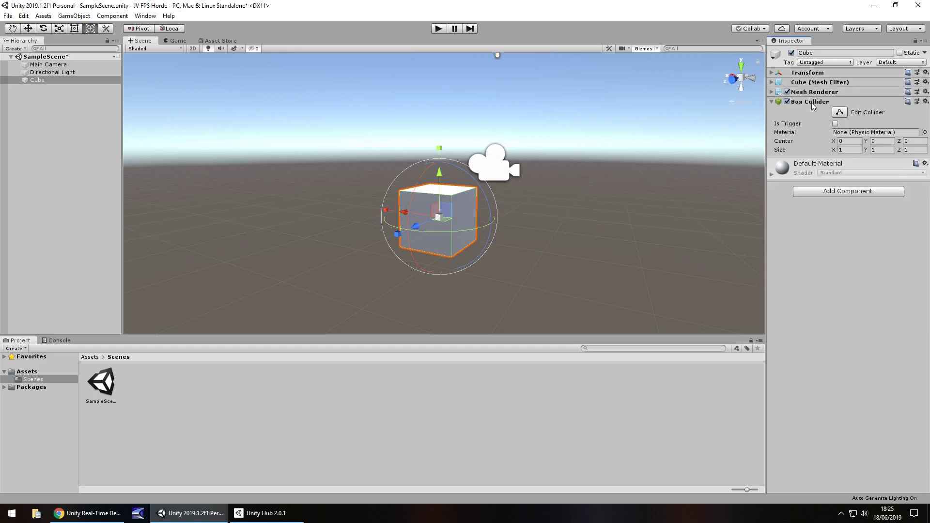
click(812, 103)
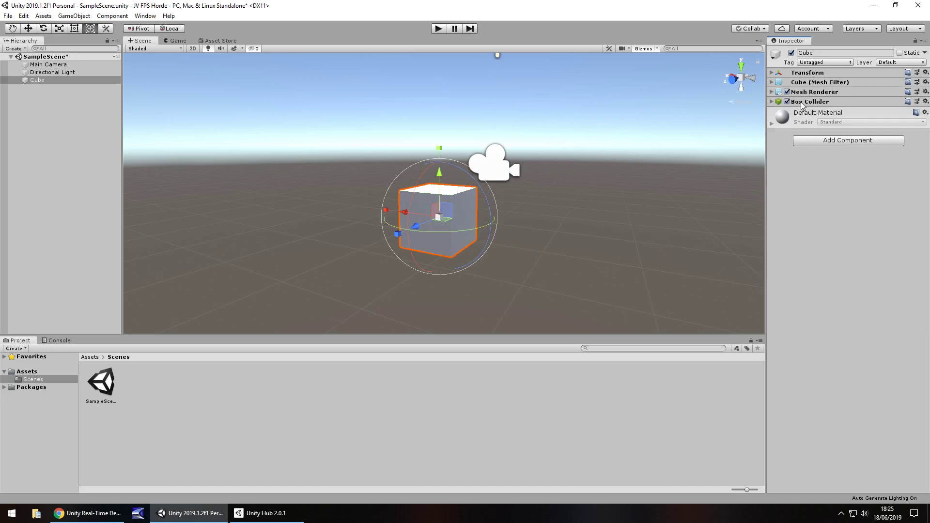
click(810, 91)
click(808, 82)
click(807, 73)
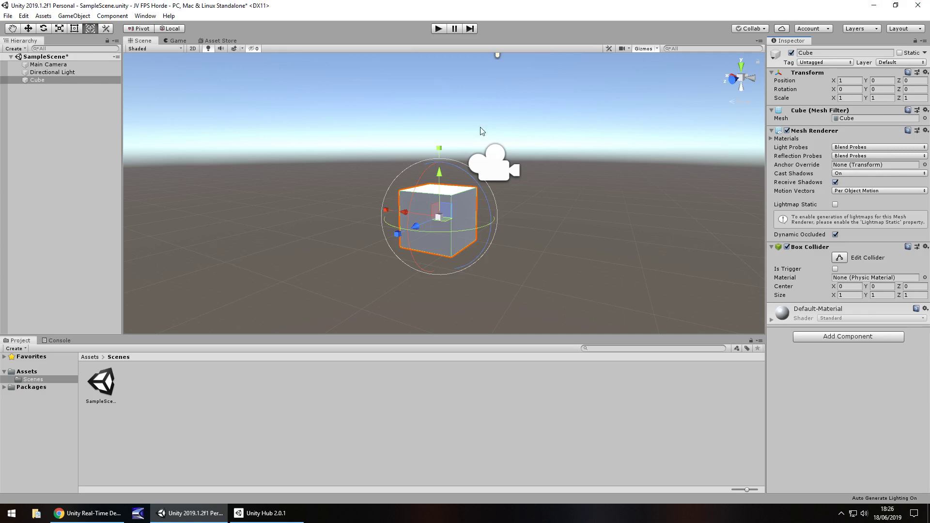
Step: Create a Sphere via GameObject > 3D Object > Sphere and switch to the Move tool
click(79, 16)
mouse_move(96, 48)
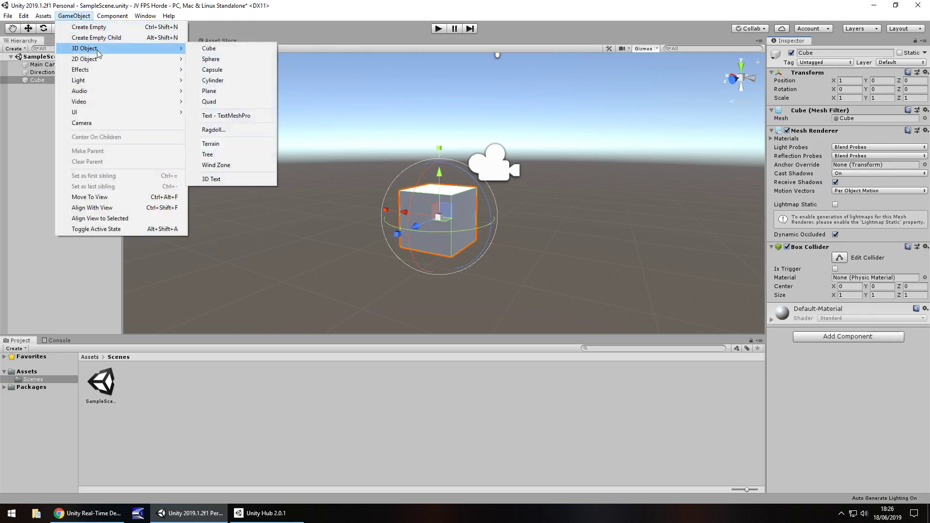
click(221, 59)
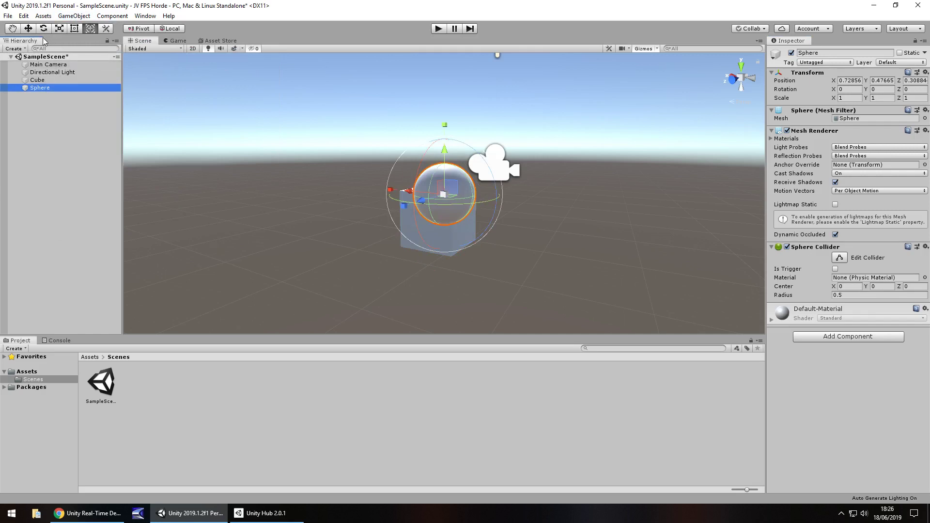
click(28, 28)
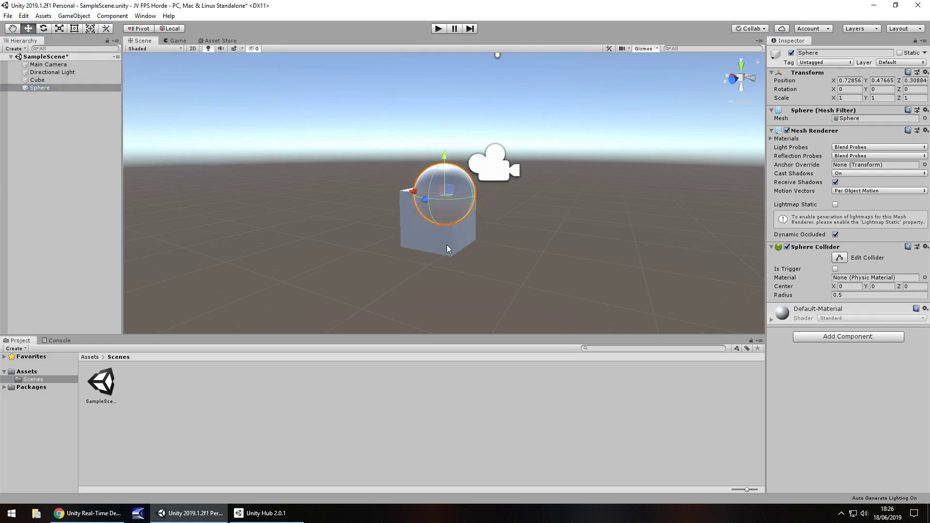